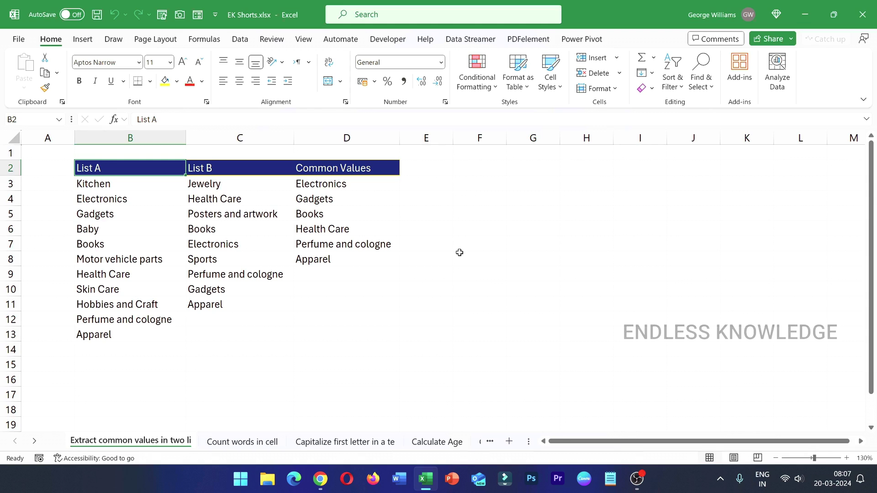
Create a blank workbook and close it without saving.
key("ctrl+n")
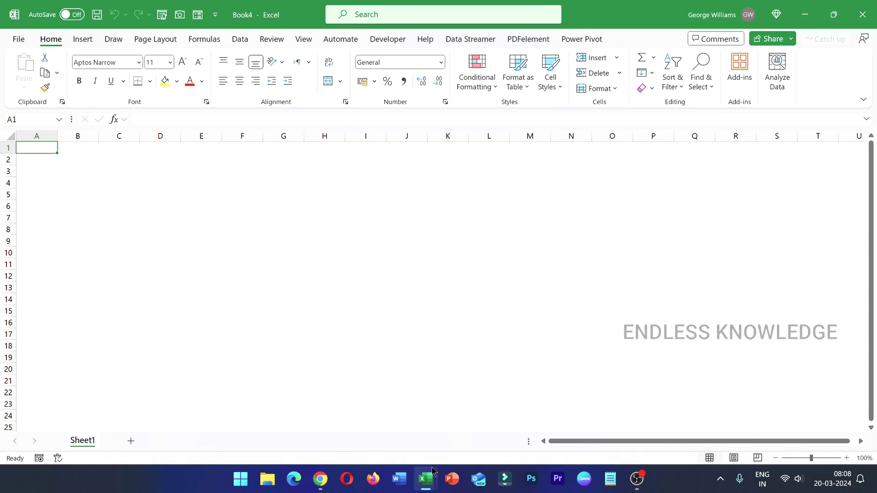
mouse_move(432, 480)
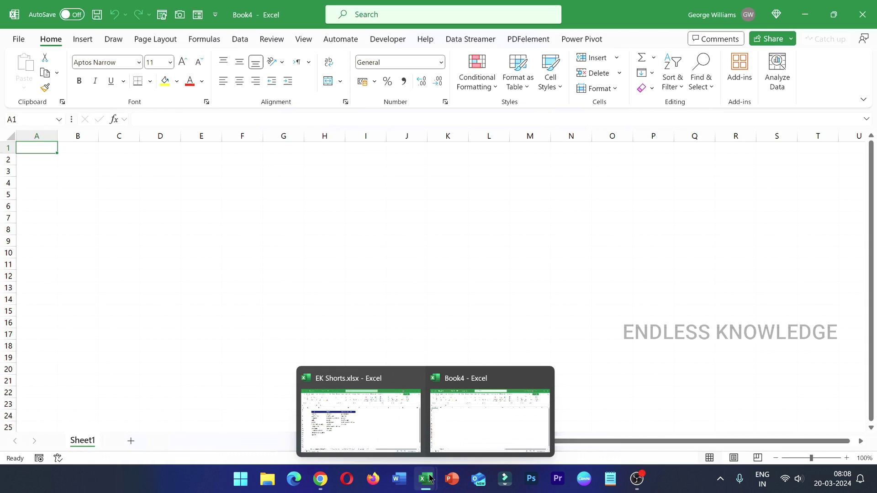
left_click(363, 231)
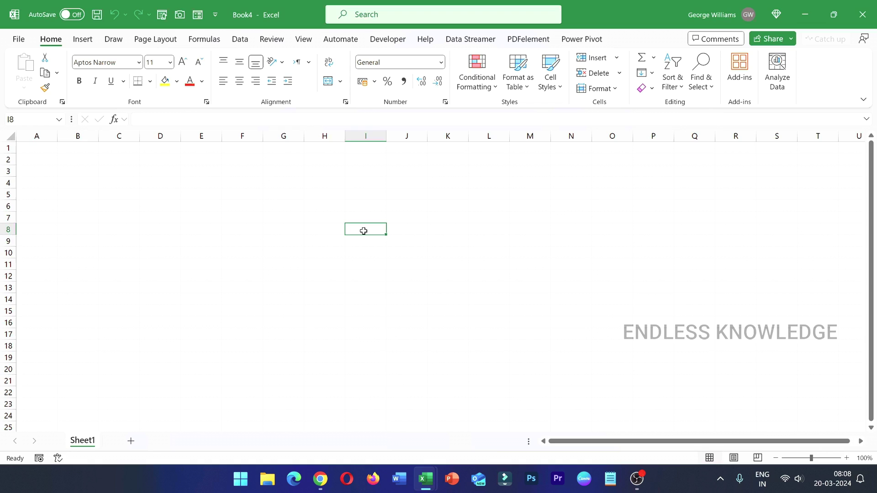
key("ctrl+w")
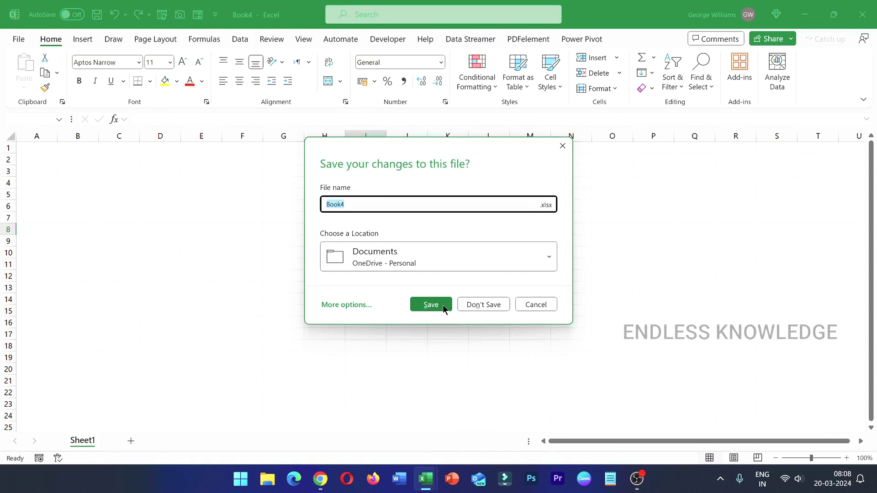
left_click(467, 309)
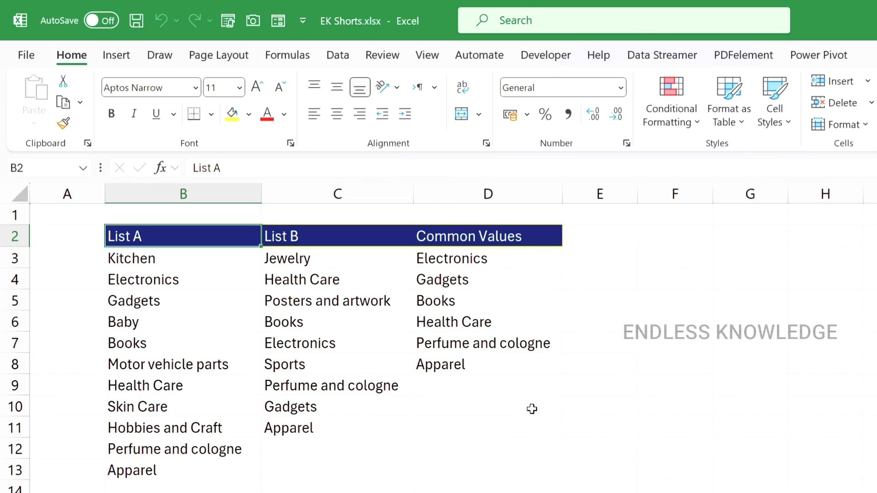
Open the EK Shorts.xlsx workbook from the recent files list.
key("ctrl+o")
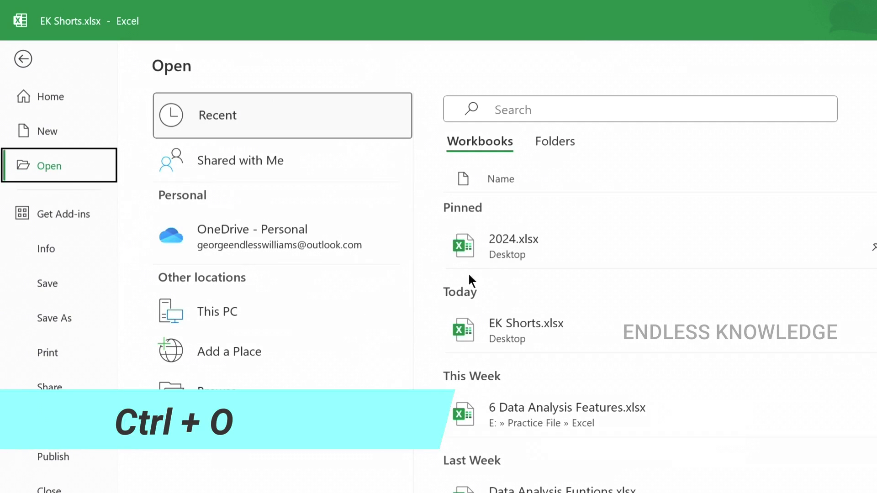
scroll(532, 282, "down", 3)
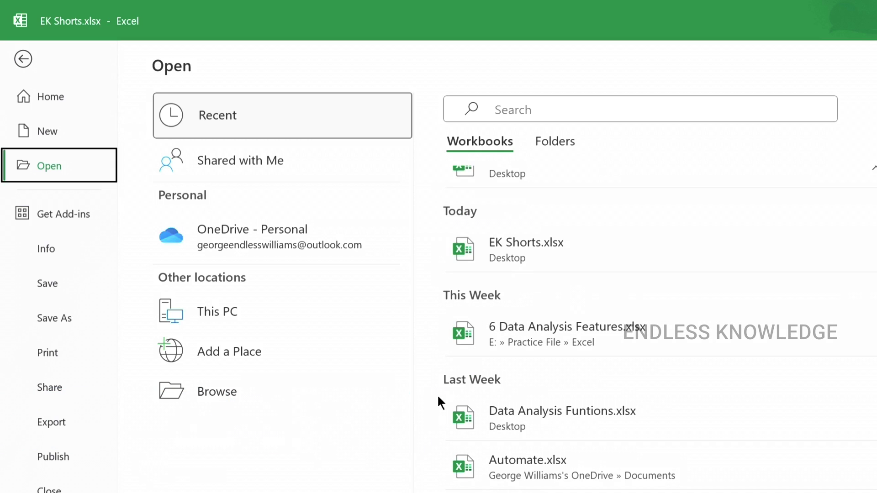
left_click(525, 256)
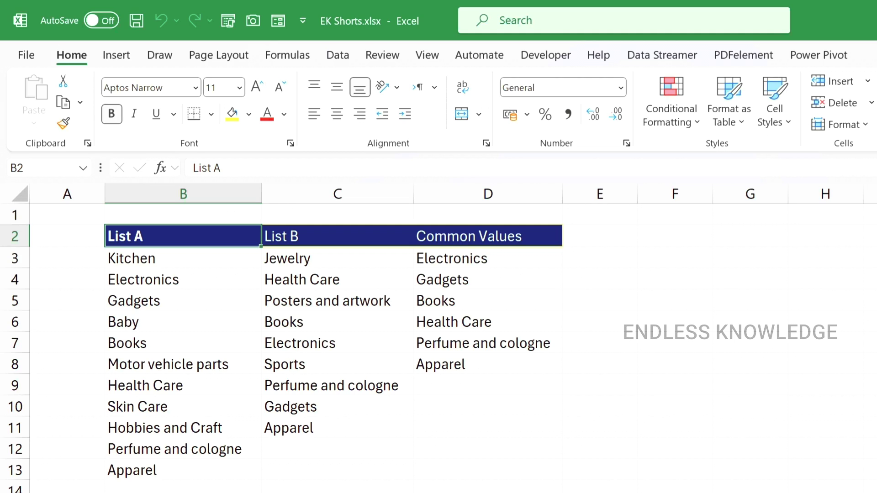
Cancel closing the EK Shorts.xlsx workbook and save its pending changes.
key("ctrl+w")
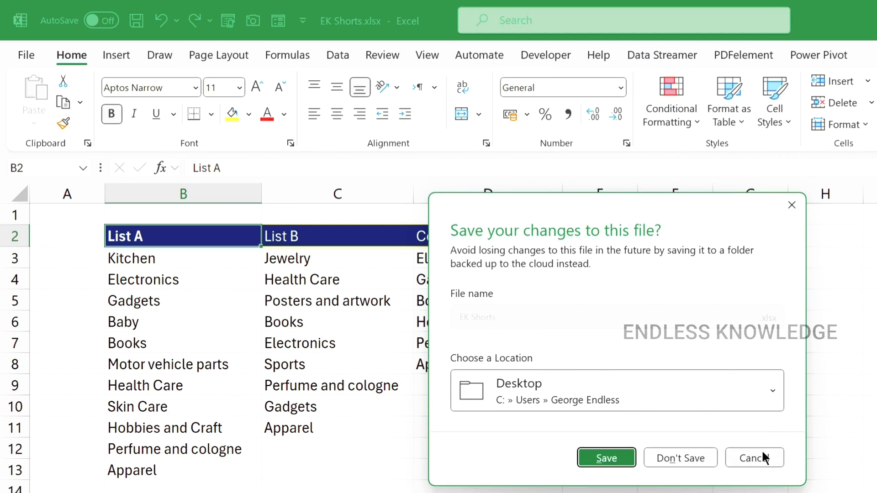
left_click(763, 457)
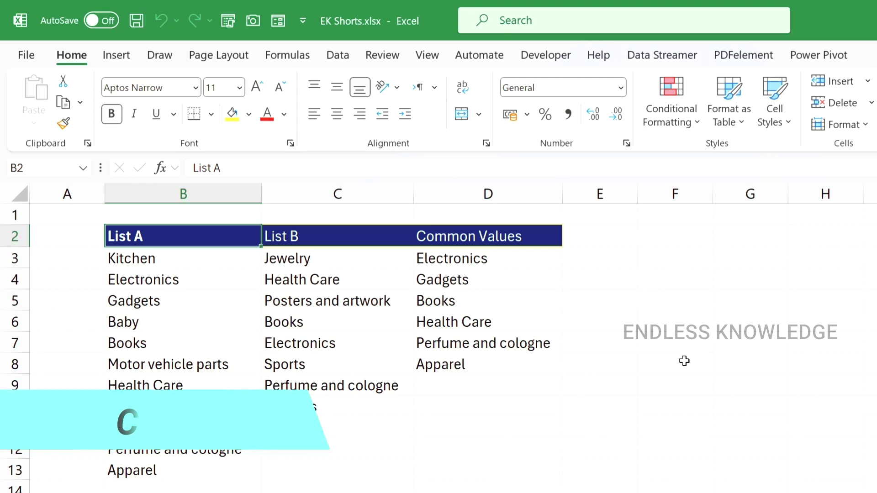
key("ctrl+s")
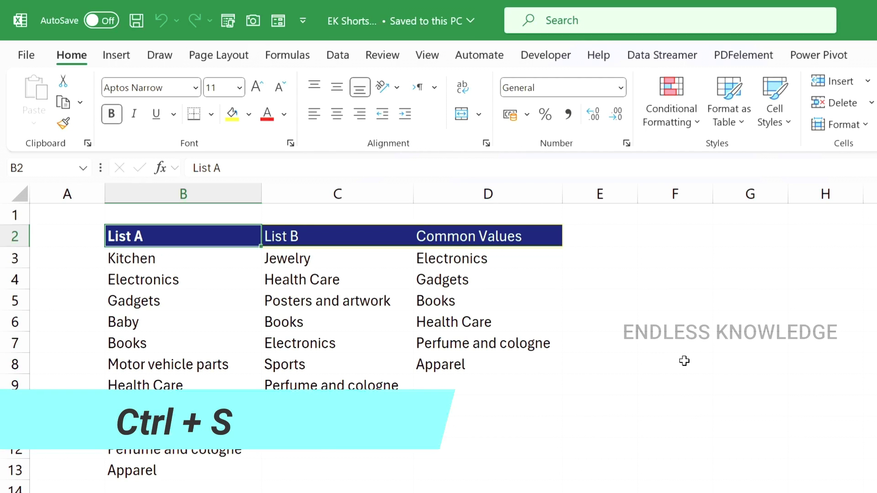
Bring up a blank workbook, look at the locations offered for saving it, and open the additional save options.
key("ctrl+w")
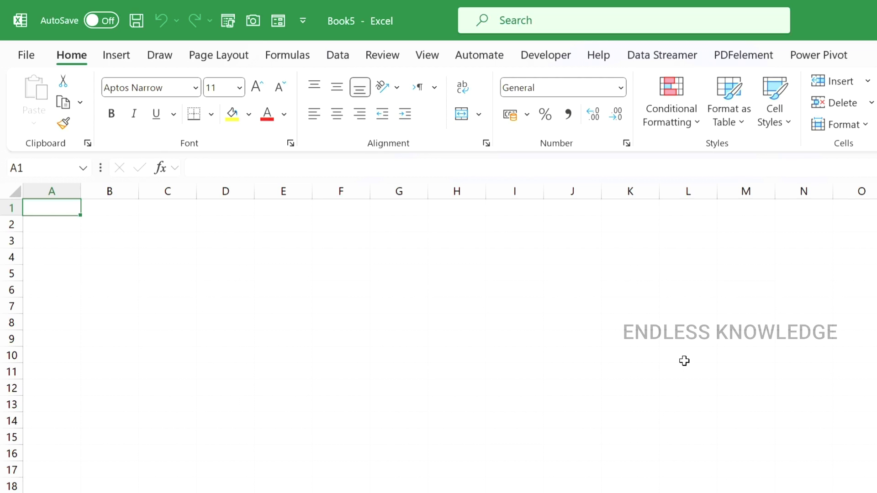
key("ctrl+s")
left_click(672, 371)
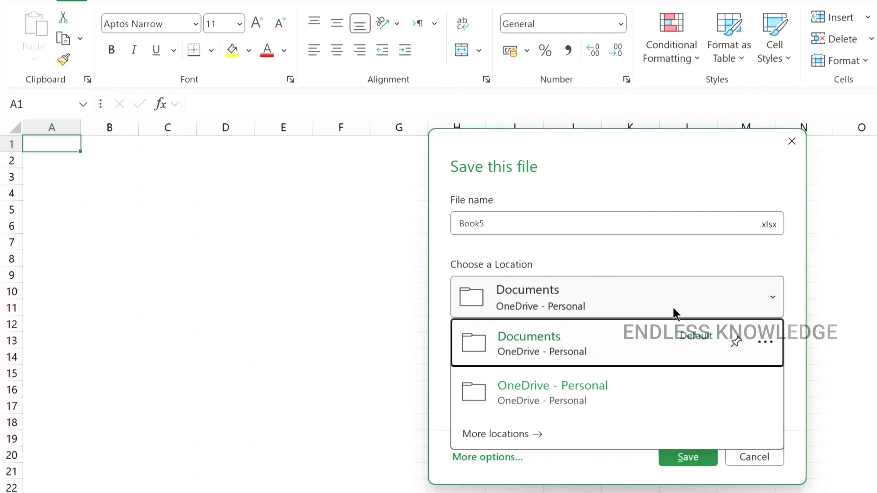
left_click(626, 471)
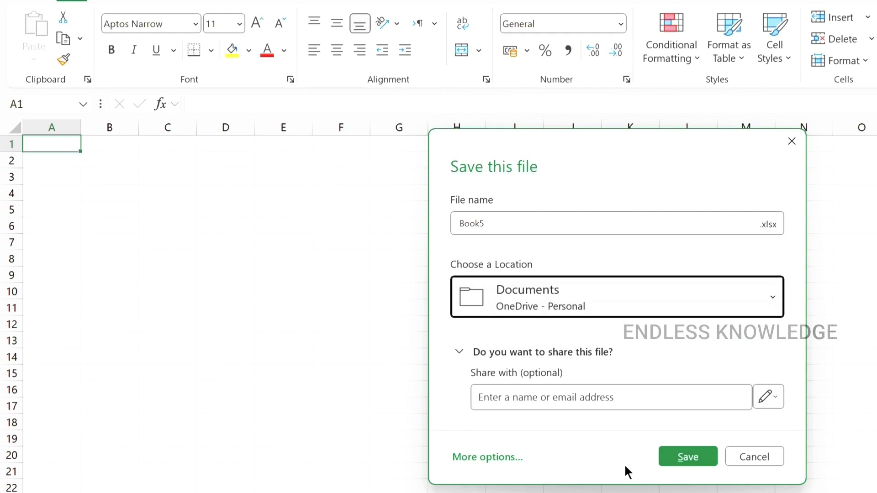
left_click(507, 459)
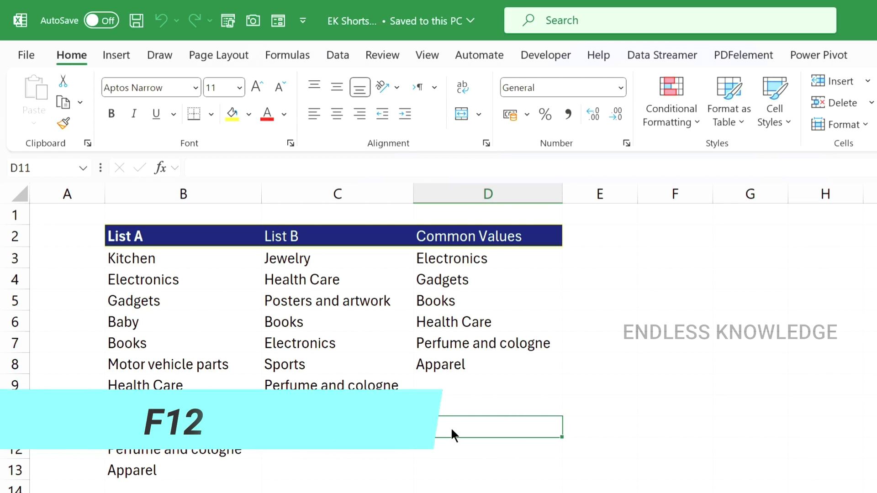
Bring up Save As for the EK Shorts.xlsx workbook and dismiss it without saving a copy.
key("F12")
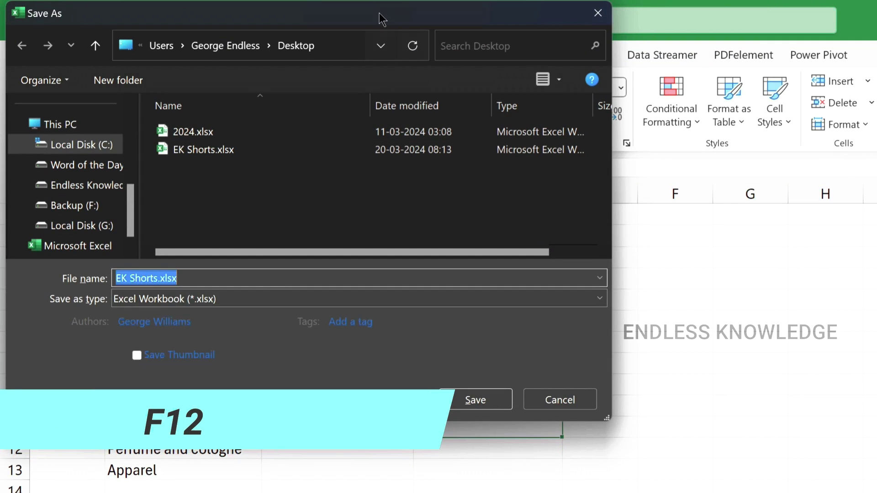
left_click_drag(380, 20, 431, 75)
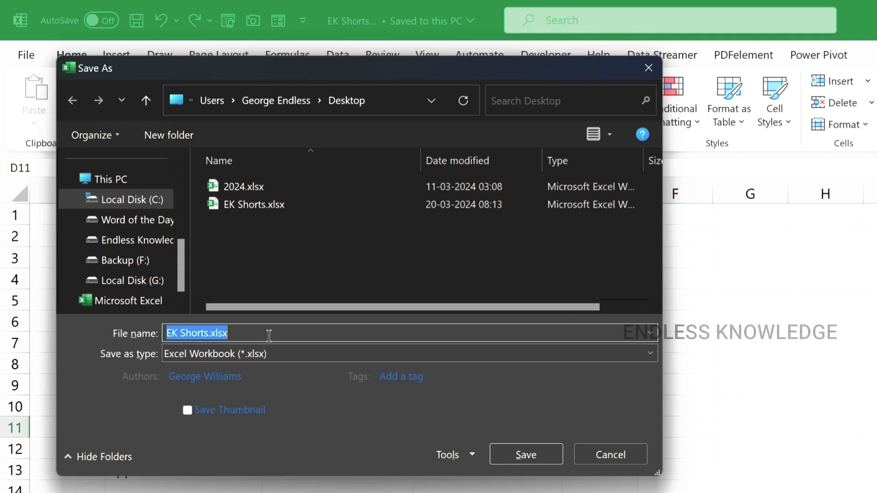
key("Escape")
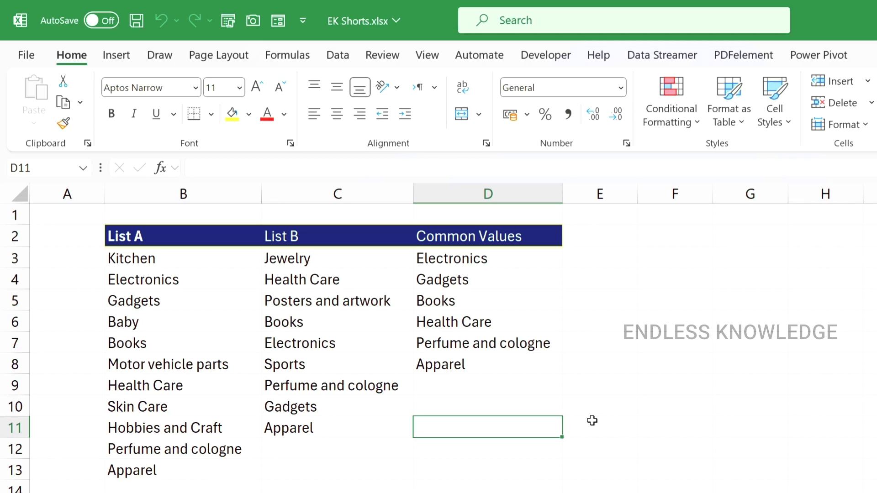
key("F12")
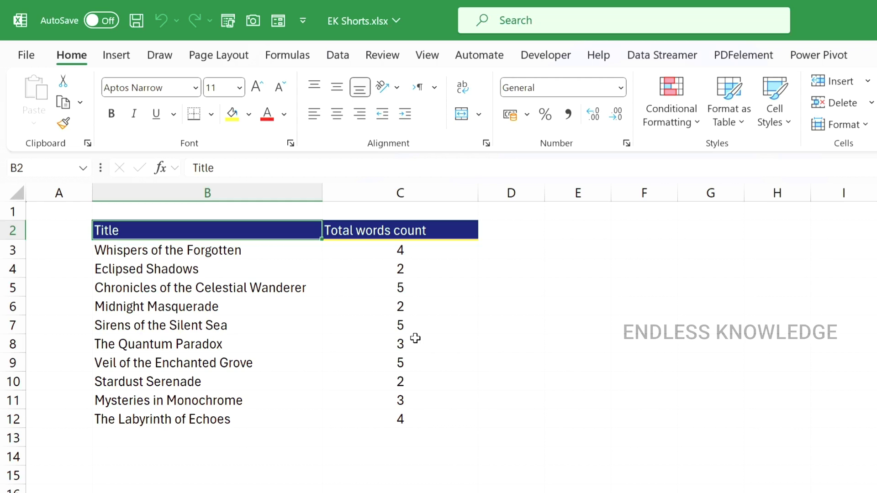
Copy the Title column in B2:B12 and paste it starting at cell E3.
left_click_drag(220, 232, 286, 418)
key("ctrl+c")
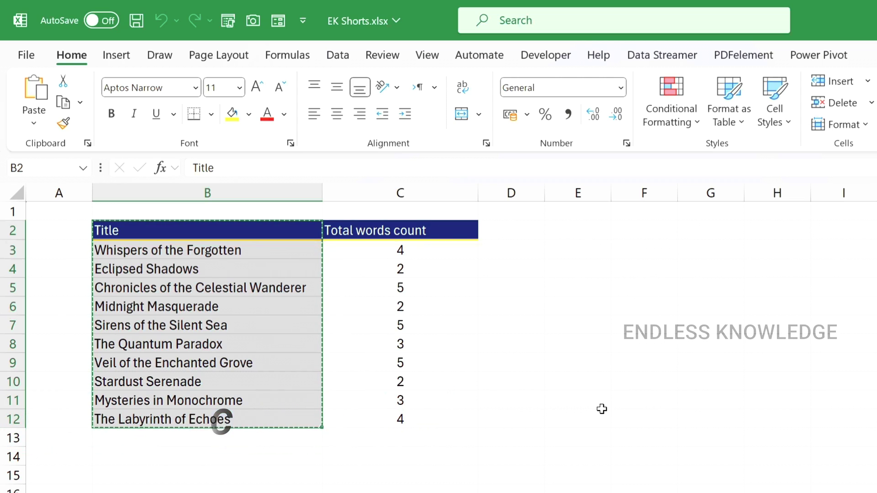
left_click(601, 251)
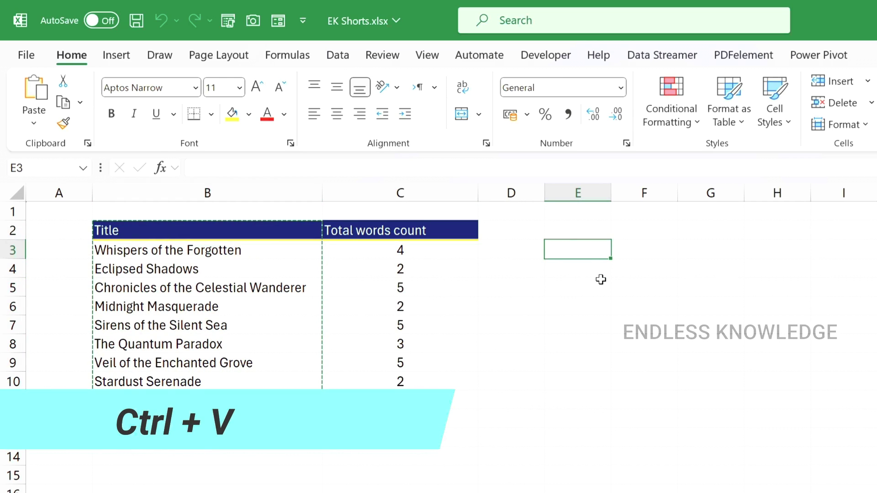
key("ctrl+v")
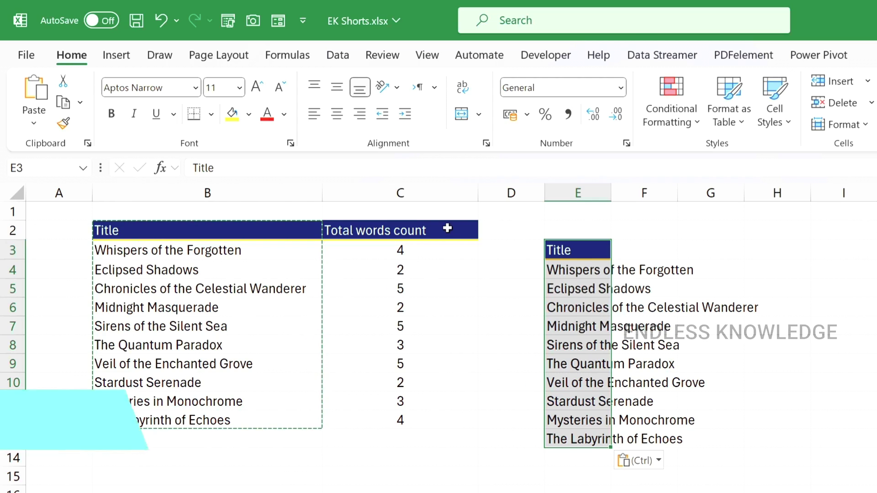
Cut the Total words count column in C2:C12 and paste it starting at cell I3.
left_click_drag(447, 229, 453, 417)
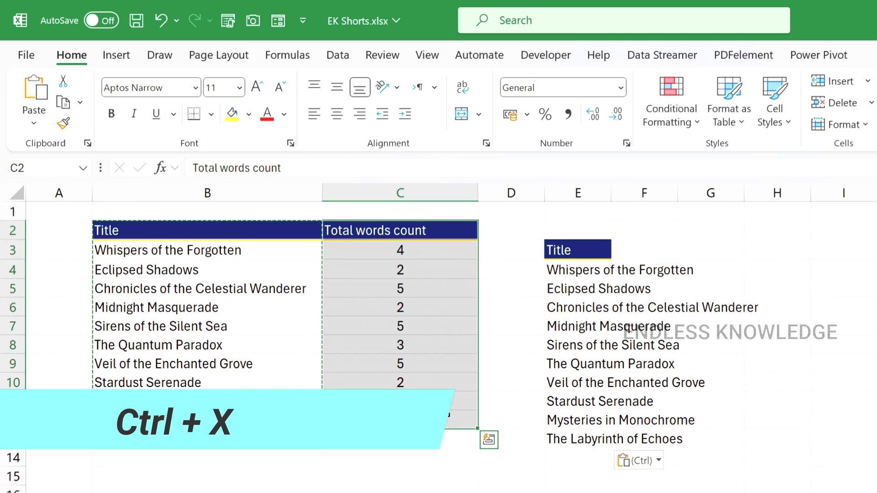
key("ctrl+x")
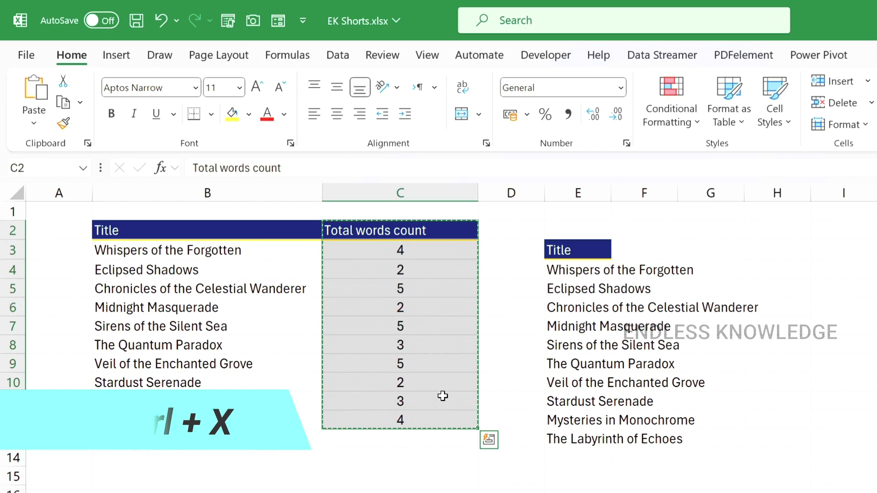
left_click(865, 250)
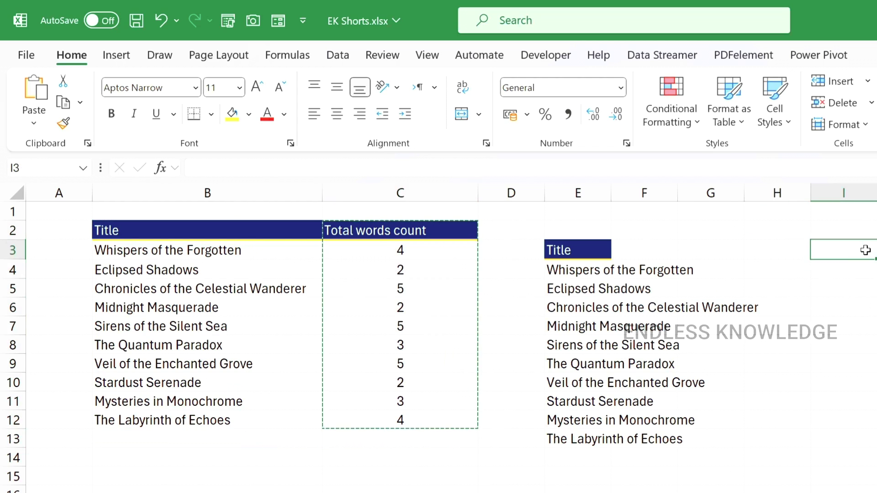
key("ctrl+v")
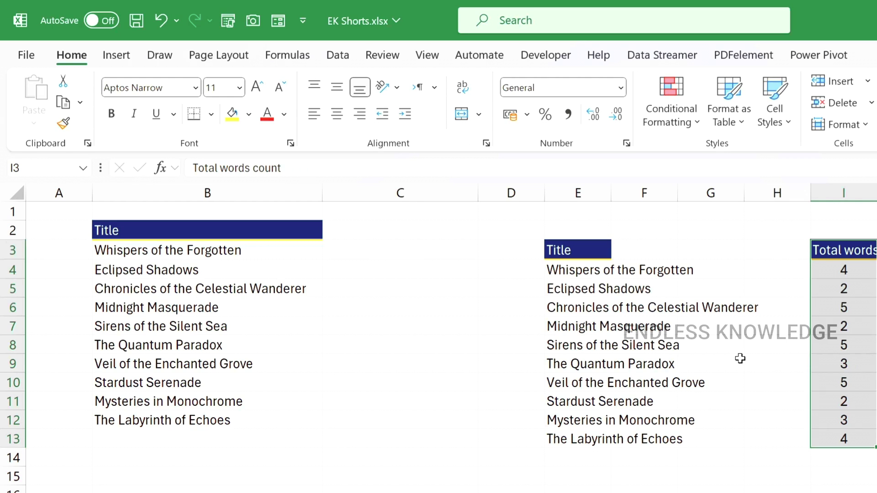
Undo the move of the word counts and the pasted Title column, and clear the copy selection.
key("ctrl+z")
key("ctrl+z")
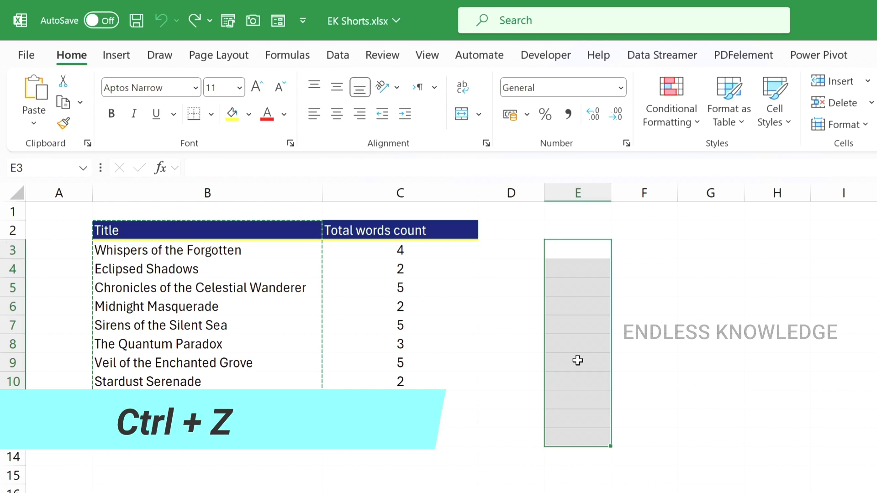
left_click(550, 348)
key("Escape")
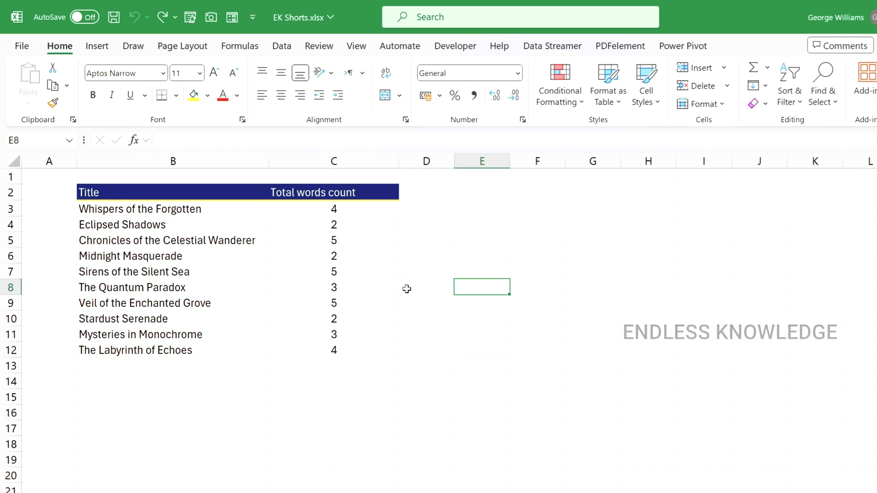
Open the print preview for the sheet with the title word counts.
key("ctrl+p")
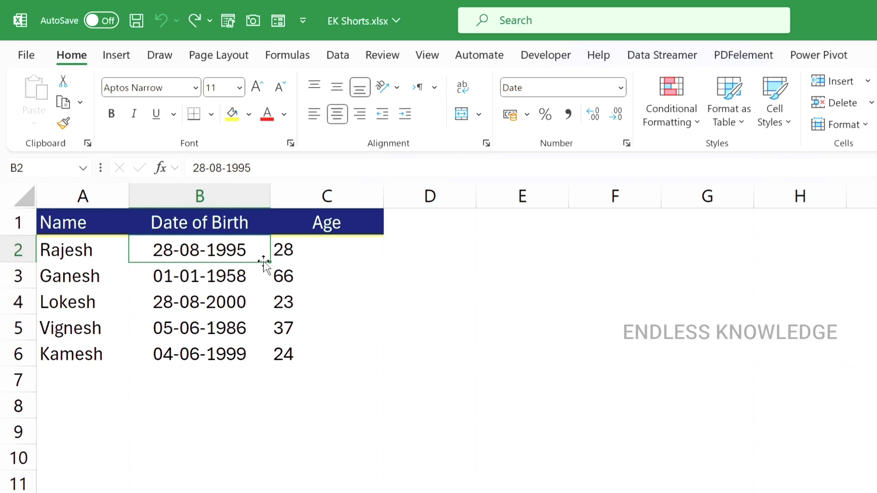
Open the cell formatting for the dates of birth in B2:B6 and preview the Number, Date and Fraction categories.
key("ctrl+1")
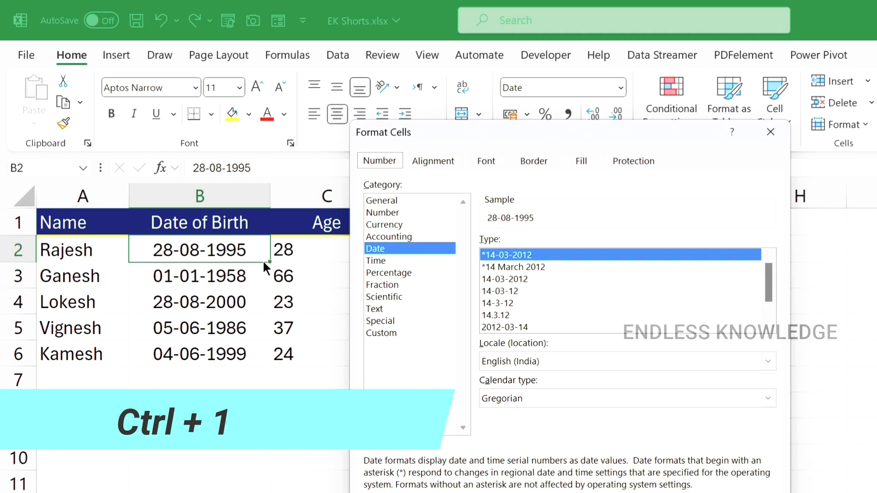
key("Escape")
left_click_drag(258, 250, 246, 352)
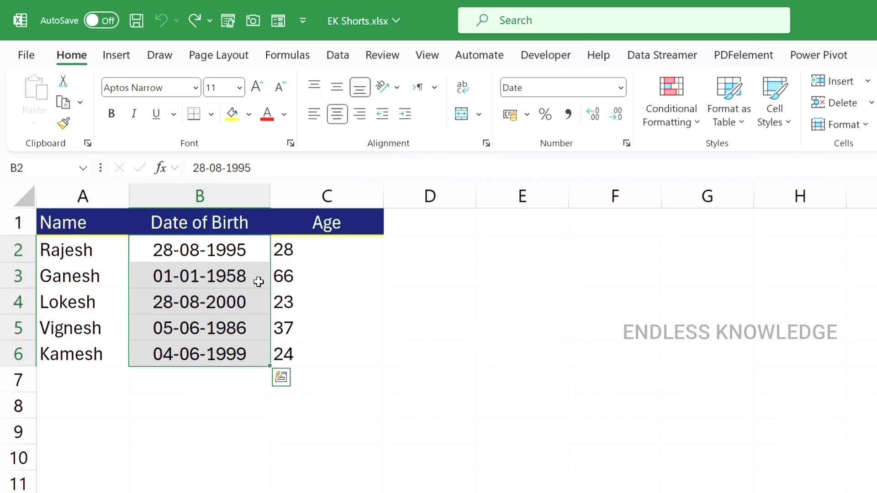
key("ctrl+1")
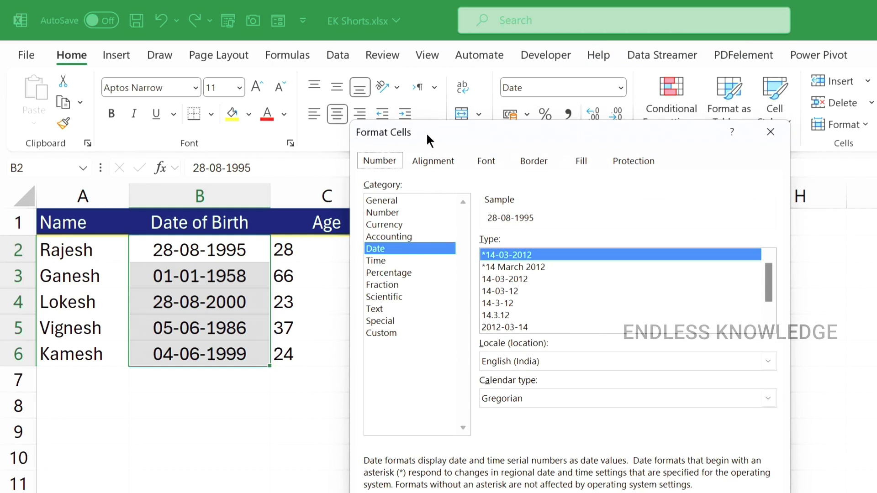
left_click(407, 214)
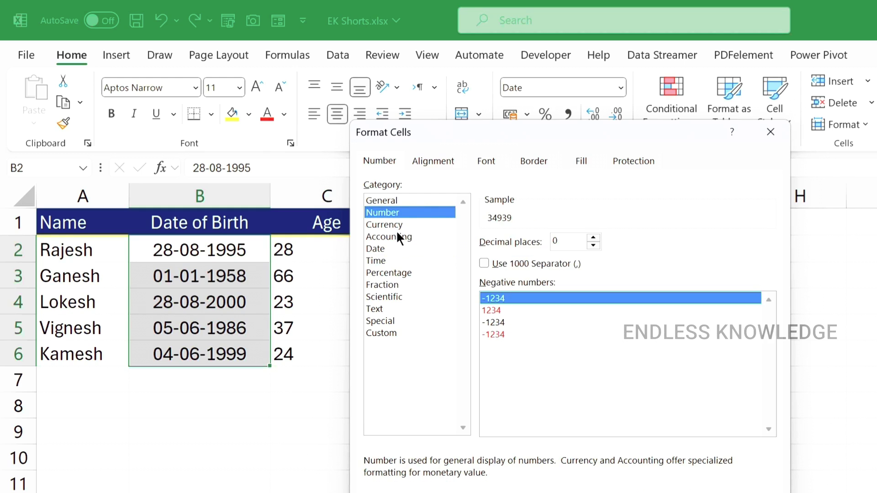
left_click(397, 248)
left_click(396, 283)
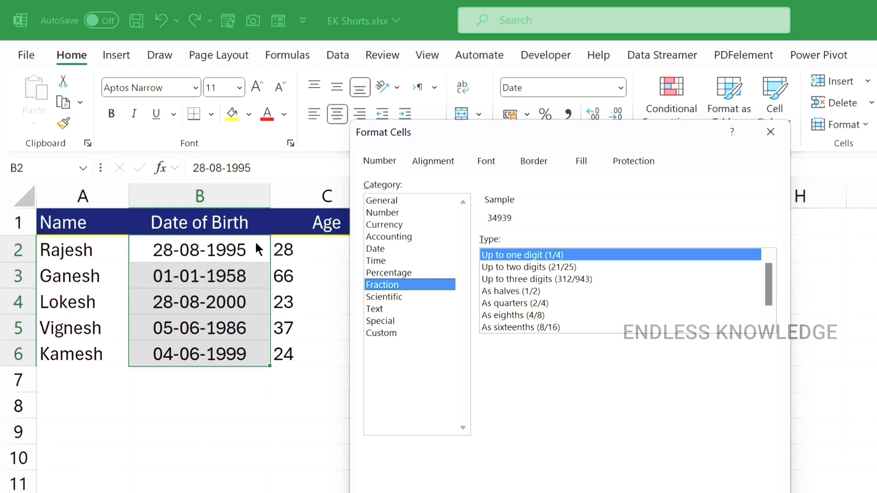
Apply the long date type Wednesday, 14 March, 2012 to B2:B6 and auto-fit the width of column B.
left_click(392, 251)
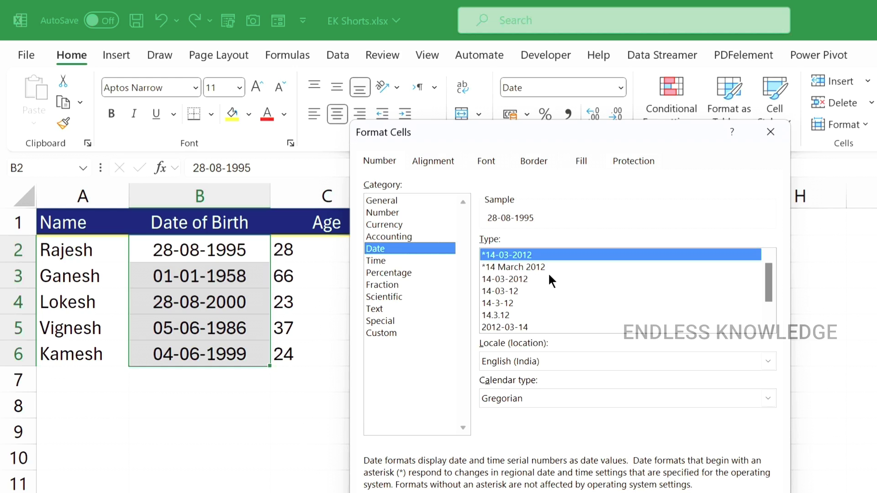
left_click(541, 291)
scroll(541, 293, "down", 1)
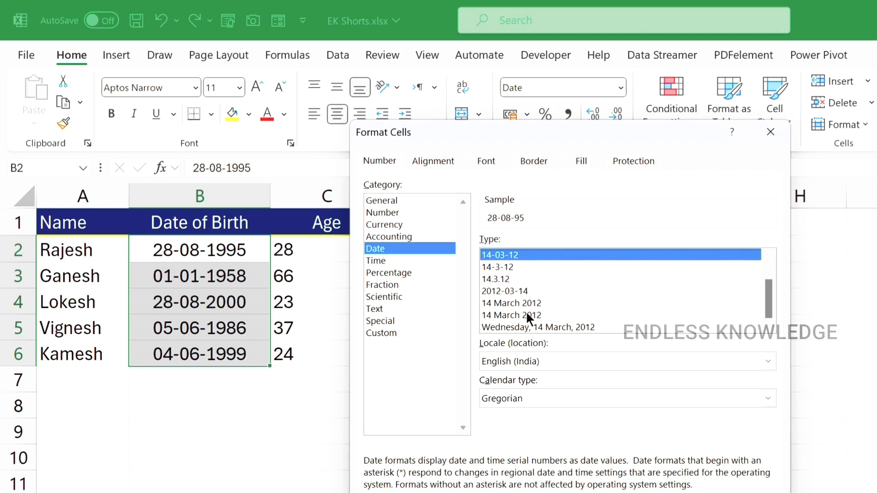
left_click(530, 327)
key("Return")
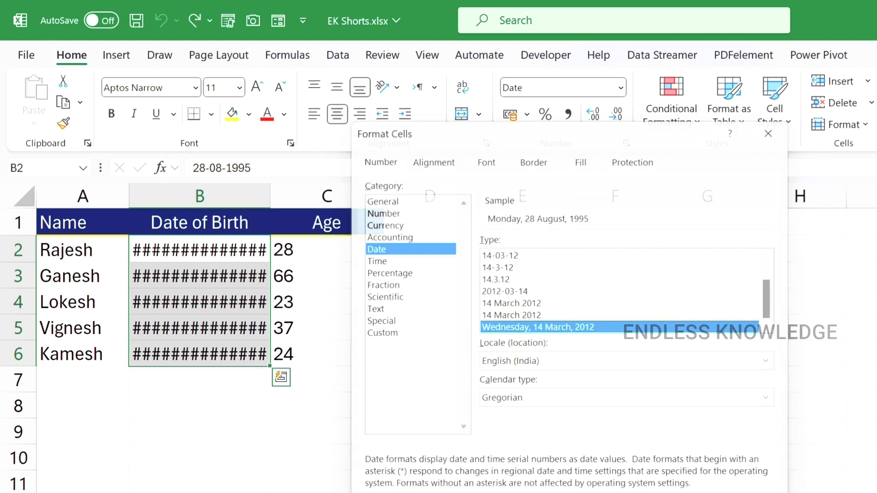
double_click(271, 196)
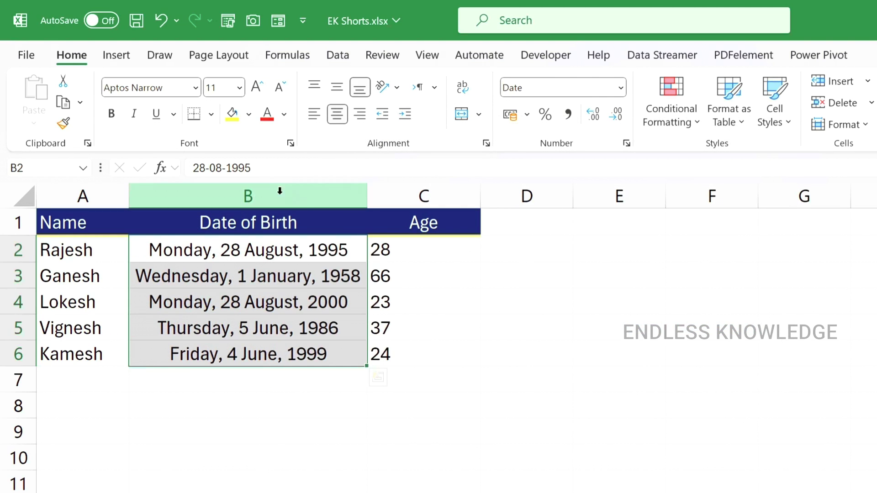
key("ctrl+1")
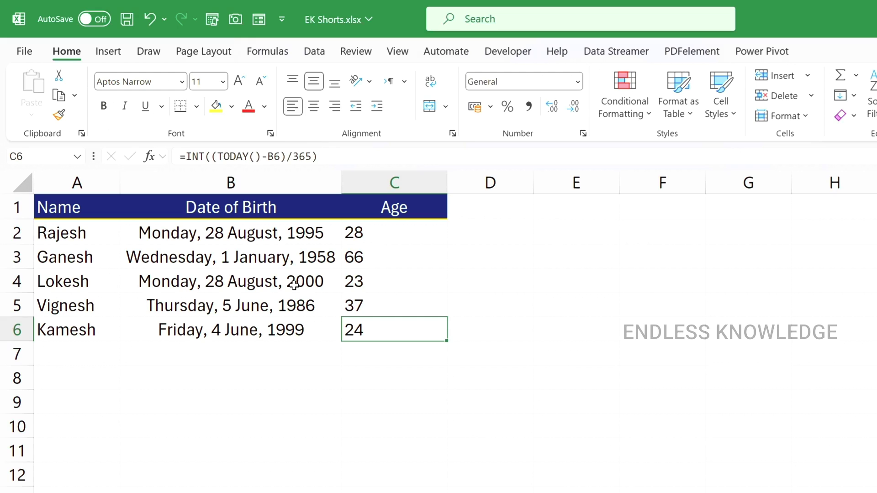
Try converting A1:C6 into a table without treating its first row as headers, and undo the conversion.
left_click(294, 283)
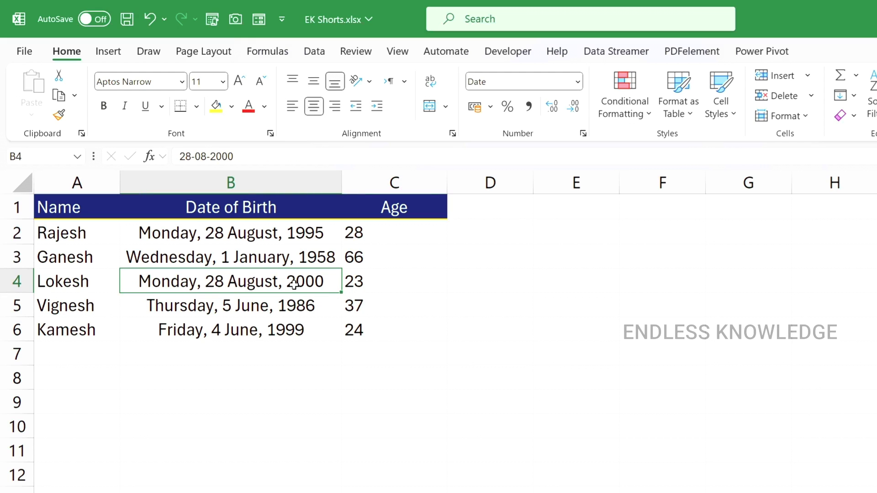
left_click(254, 301)
left_click_drag(94, 209, 360, 329)
left_click(284, 287)
key("ctrl+t")
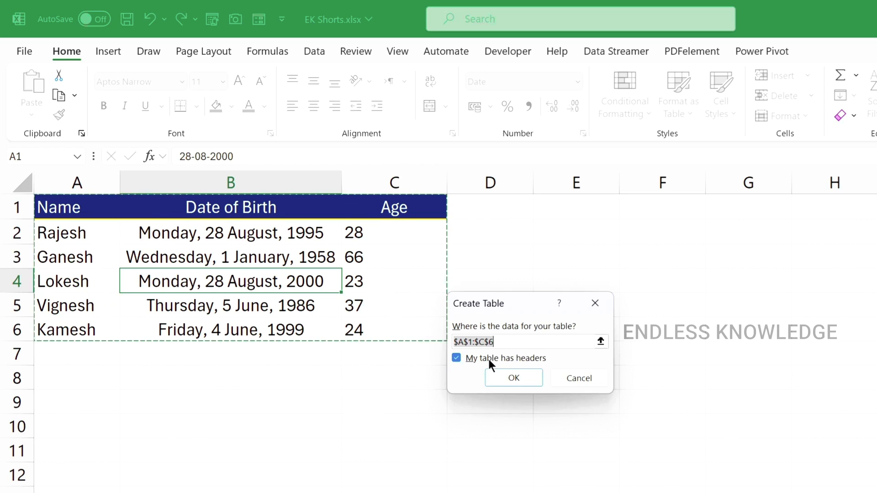
left_click(457, 358)
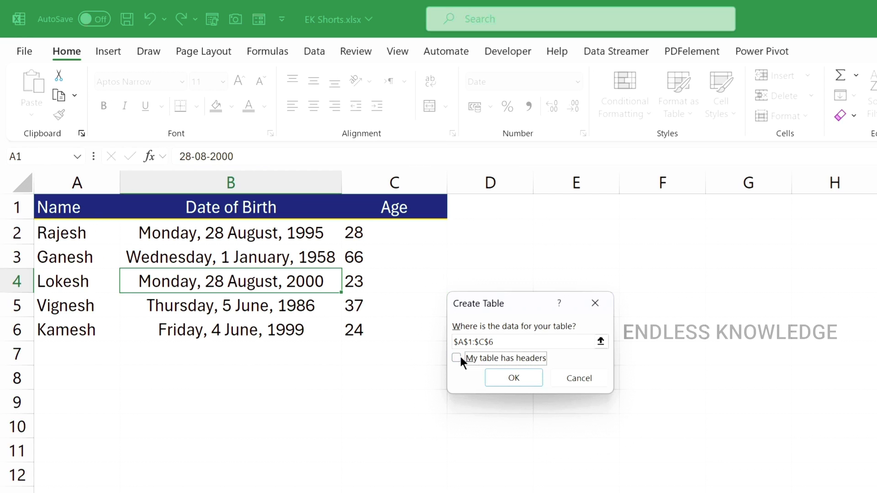
left_click(514, 378)
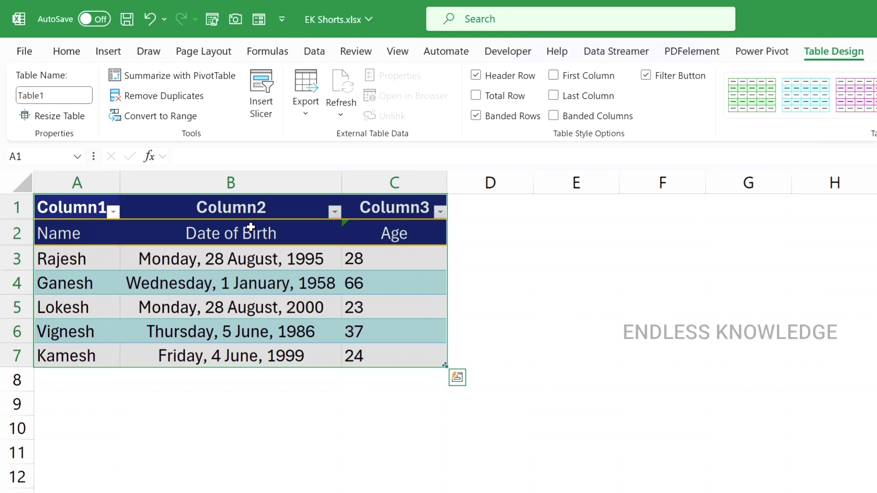
key("ctrl+z")
Convert the data in A1:C6 into a table that uses its first row as headers.
left_click(272, 258)
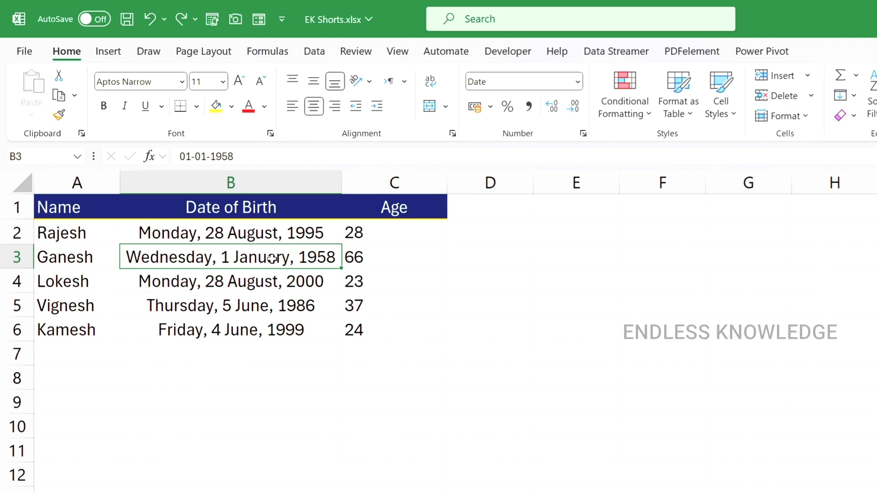
key("ctrl+t")
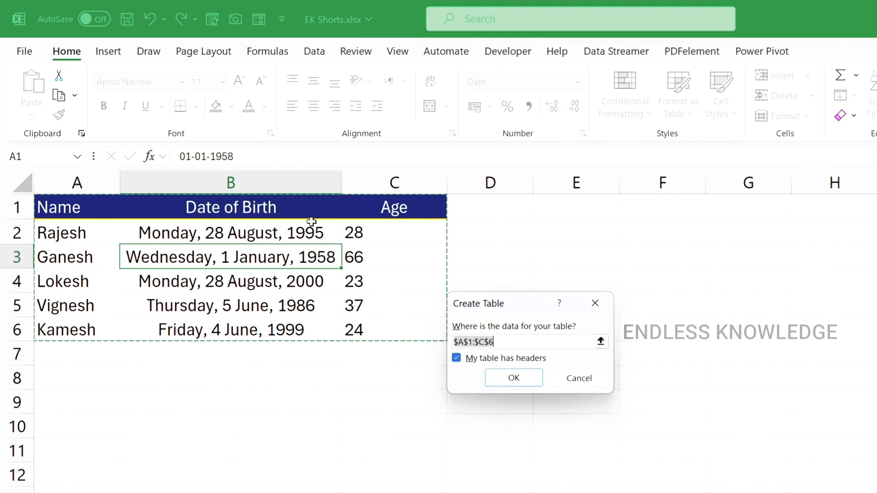
left_click(512, 377)
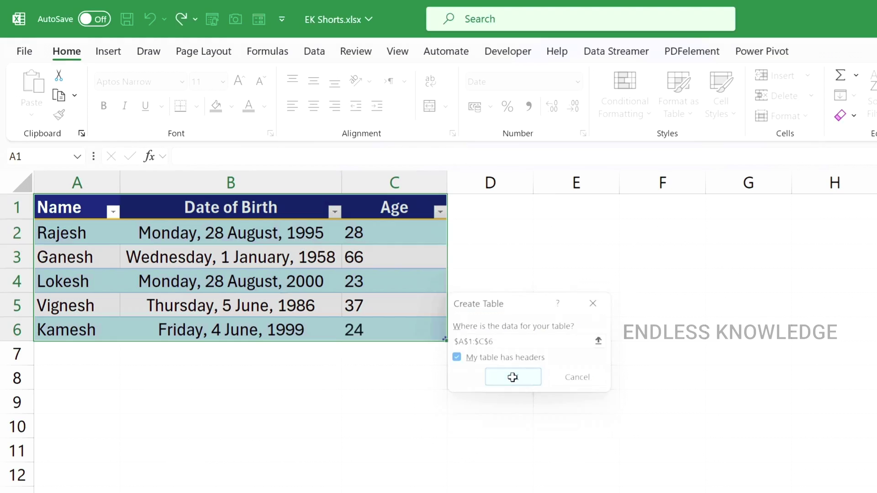
left_click(294, 240)
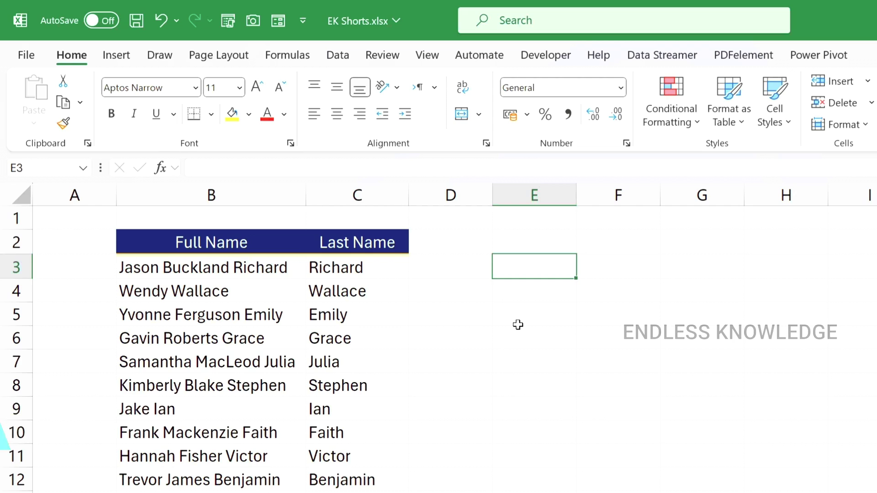
Start a VLOOKUP formula in E3 by autocompleting =vl, and cancel the entry.
type("=v")
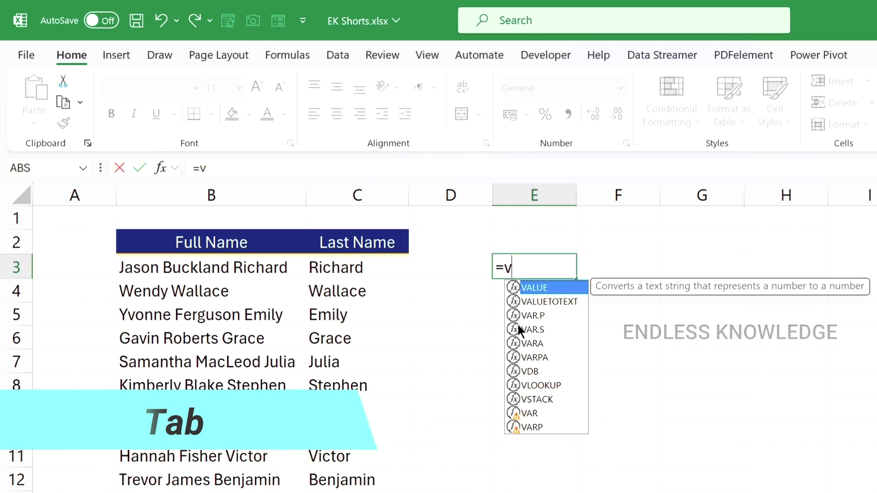
type("l")
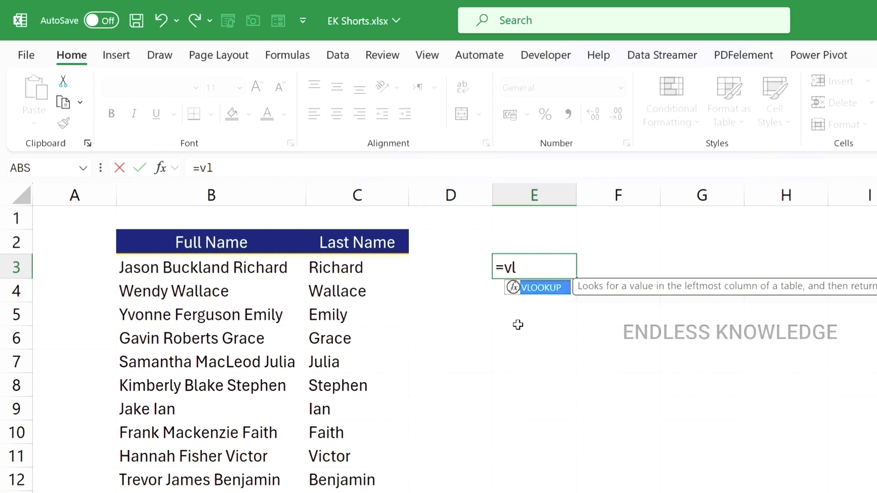
key("Tab")
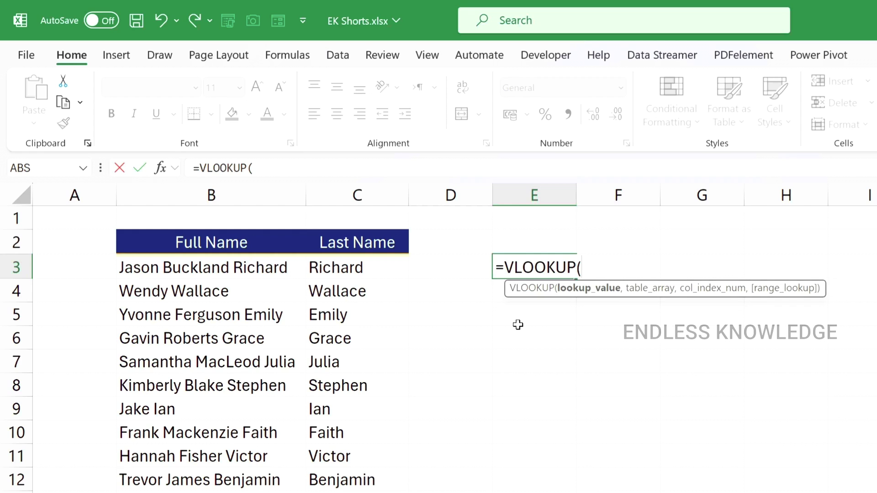
key("Escape")
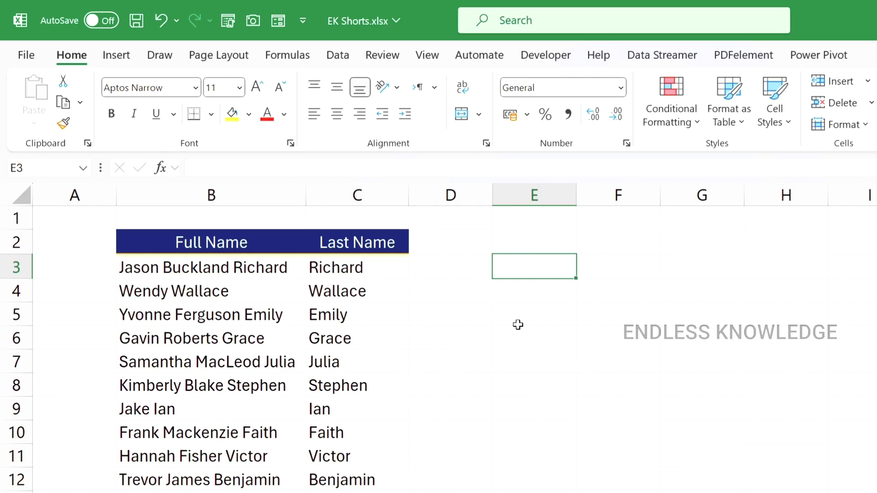
Begin a SUMPRODUCT formula in E3 by choosing it from the =sum suggestions and using B2:C12 as the first array.
type("=sum")
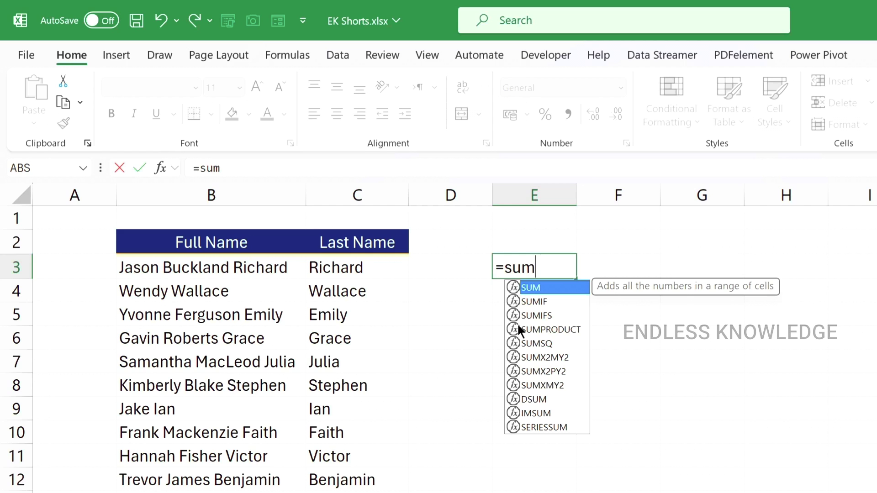
key("Down")
key("Down")
key("Down")
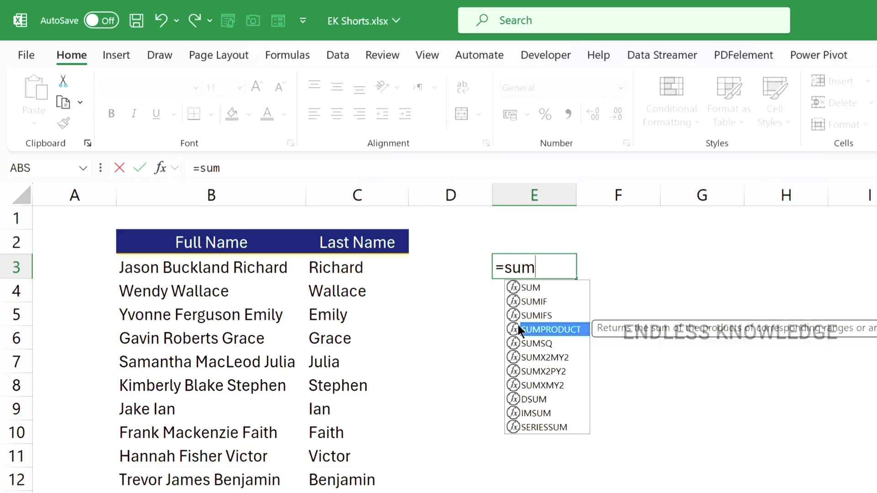
key("Tab")
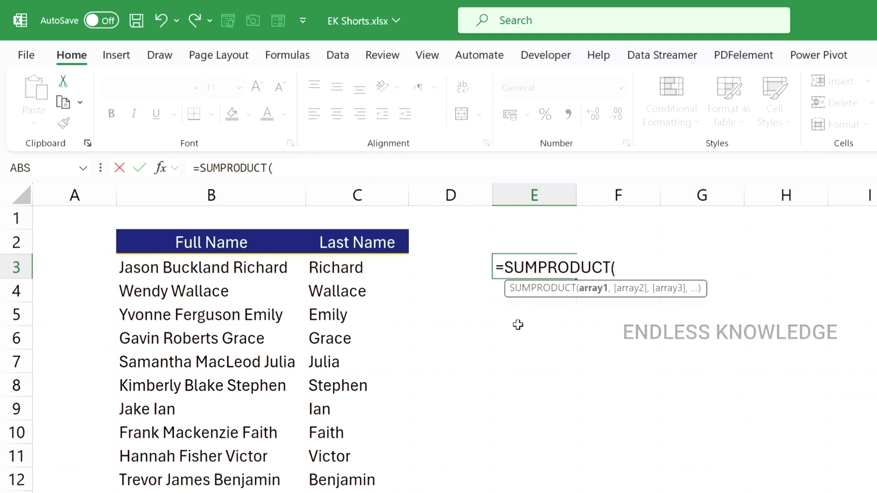
left_click_drag(236, 245, 362, 492)
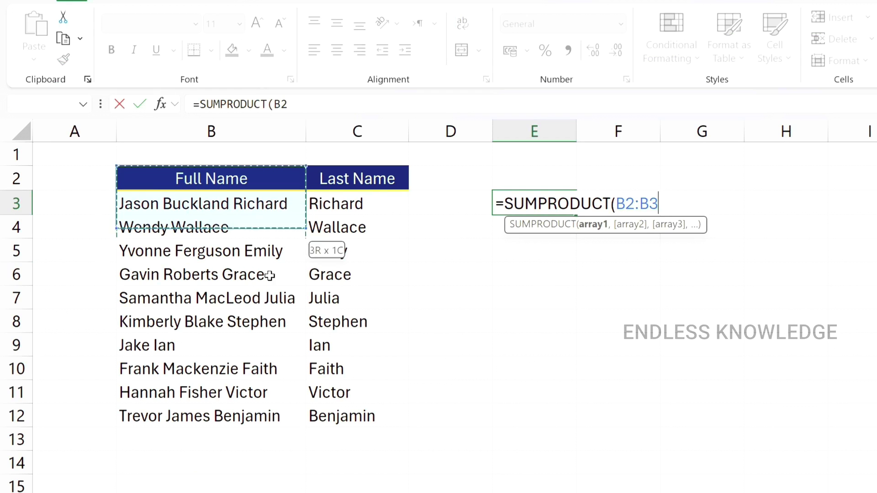
mouse_move(362, 429)
left_mouse_down()
mouse_move(360, 401)
mouse_move(371, 417)
left_mouse_up()
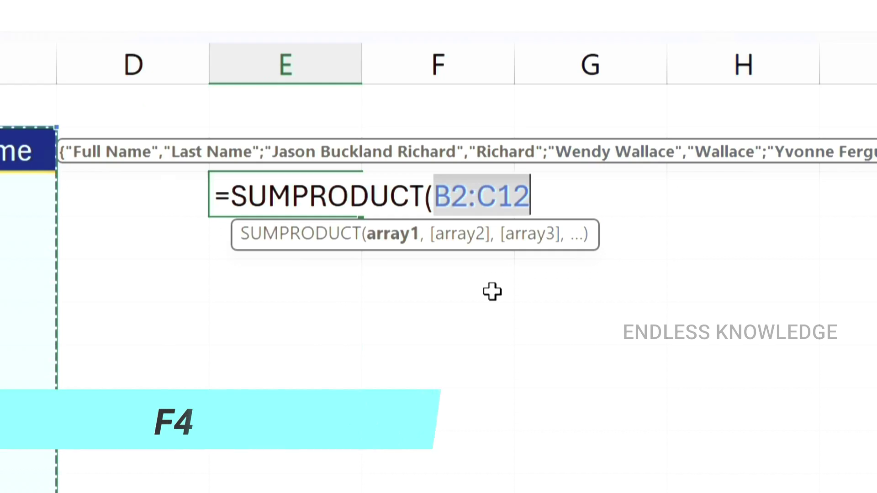
Cycle the B2:C12 reference in the SUMPRODUCT formula through its absolute, mixed and relative forms.
key("F4")
key("F4")
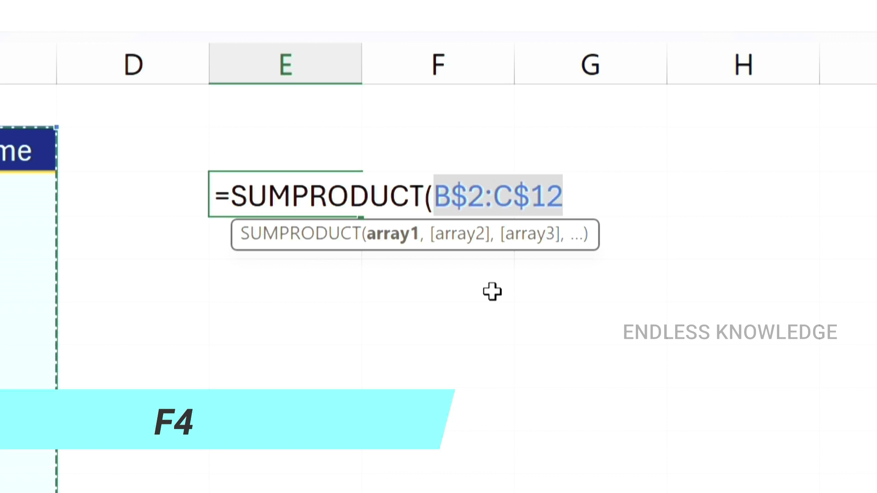
key("F4")
key("F4")
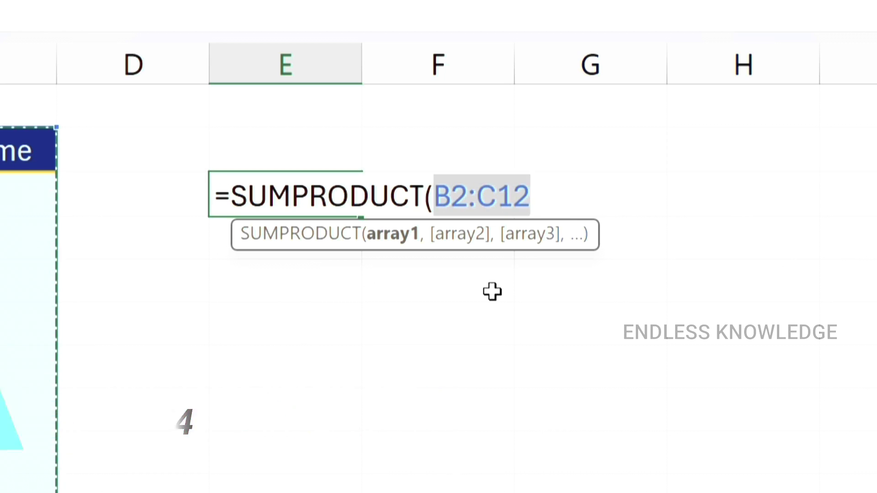
key("F4")
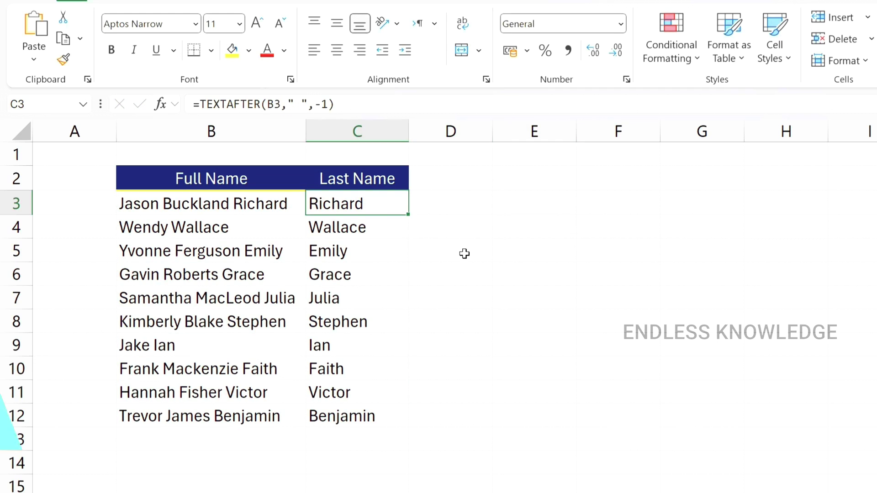
Toggle the sheet between showing formulas and showing results to inspect the formulas in the Last Name column.
key("ctrl+grave")
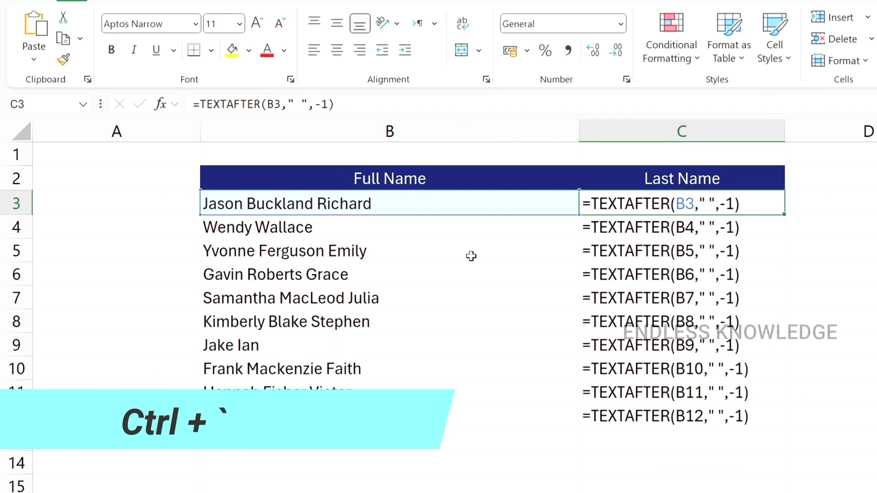
key("ctrl+grave")
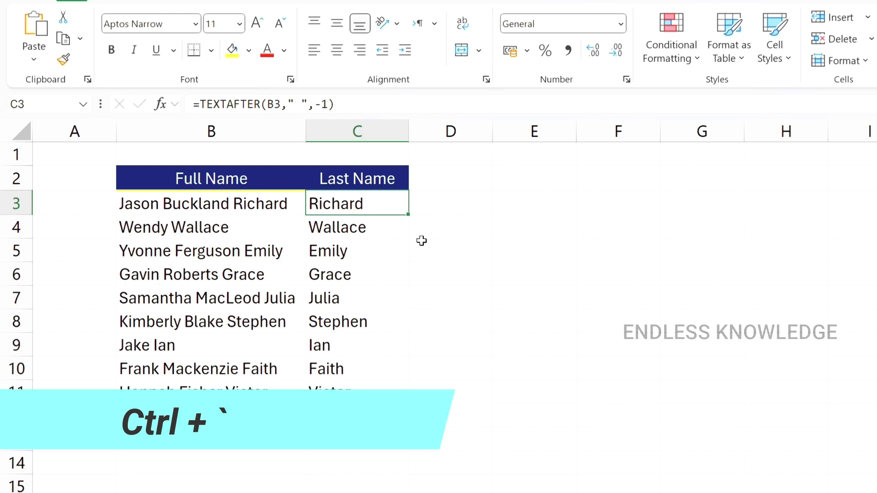
left_click(375, 228)
left_click(385, 203)
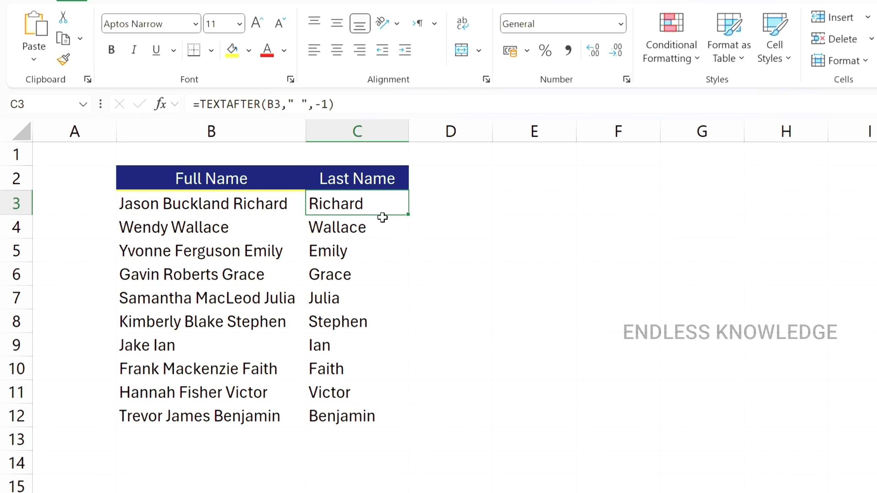
key("ctrl+grave")
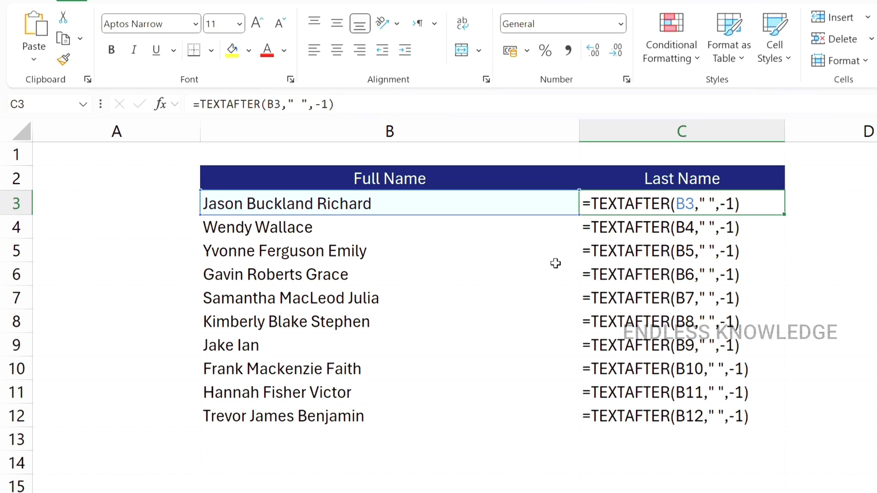
key("ctrl+grave")
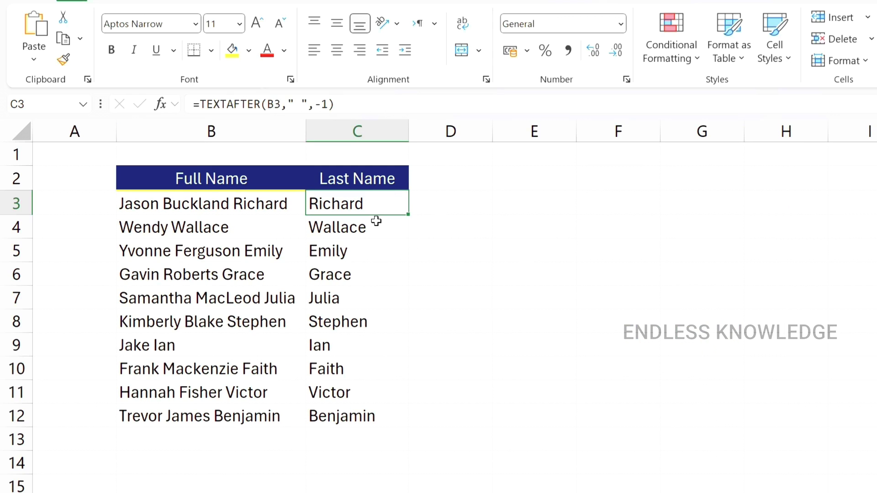
Show the formulas on the Get last name from name sheet, and return to the displayed results.
key("ctrl+grave")
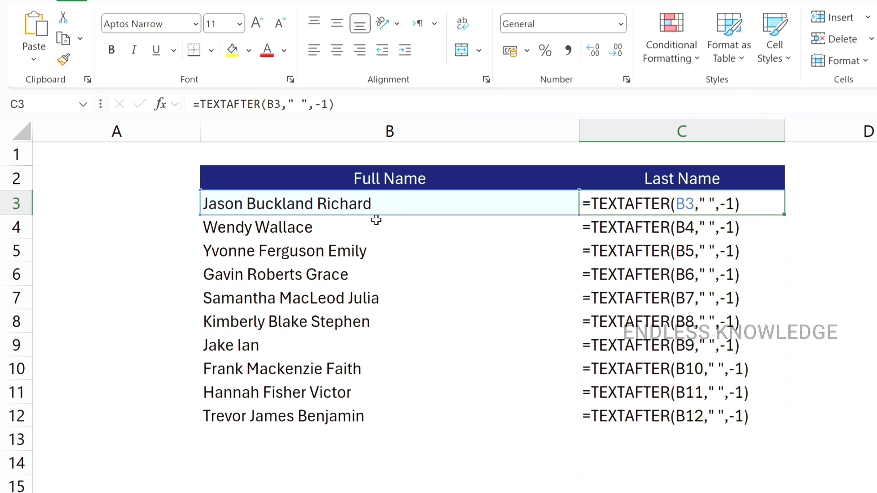
key("ctrl+grave")
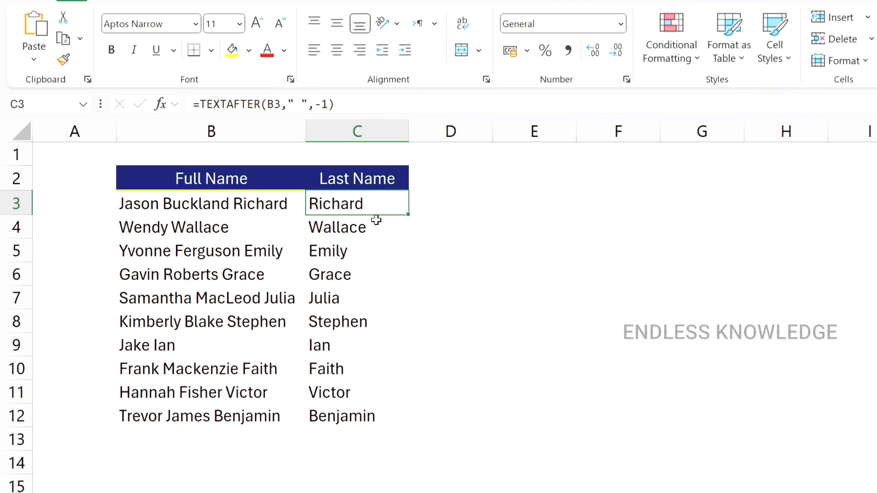
Open the TEXTAFTER formula in C12 for editing, and cancel without changing it.
left_click(374, 446)
left_click(381, 320)
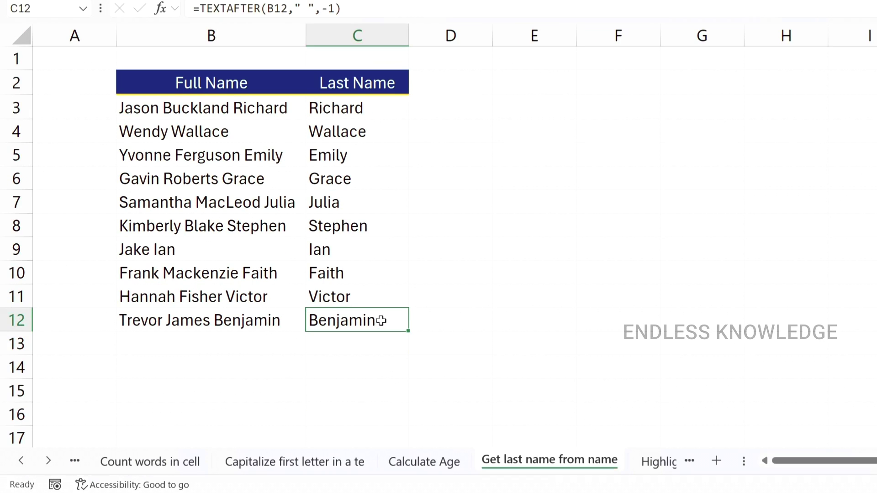
double_click(382, 321)
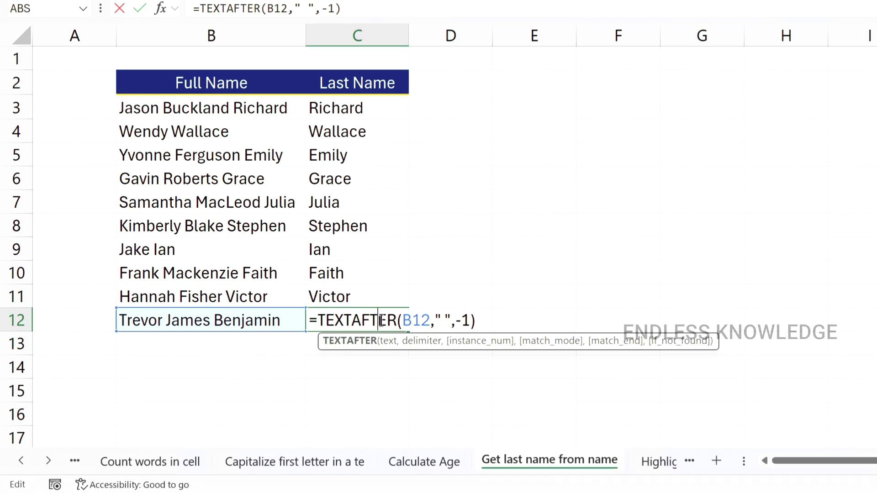
key("Escape")
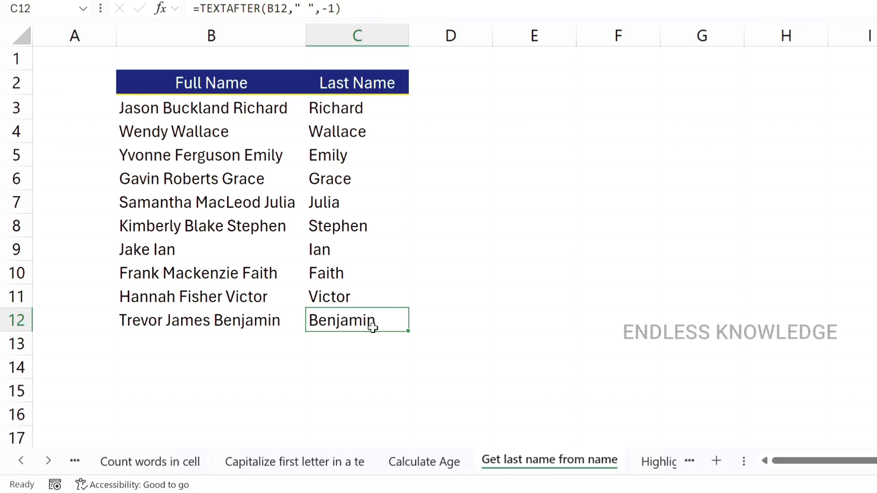
Duplicate the formula from C12 into C13 with its B12 reference kept exact, and cancel the entry.
left_click(369, 347)
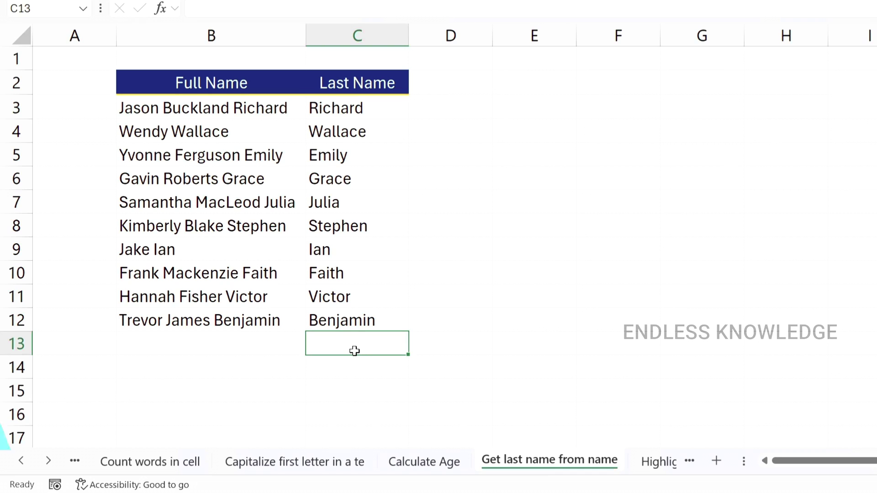
key("ctrl+apostrophe")
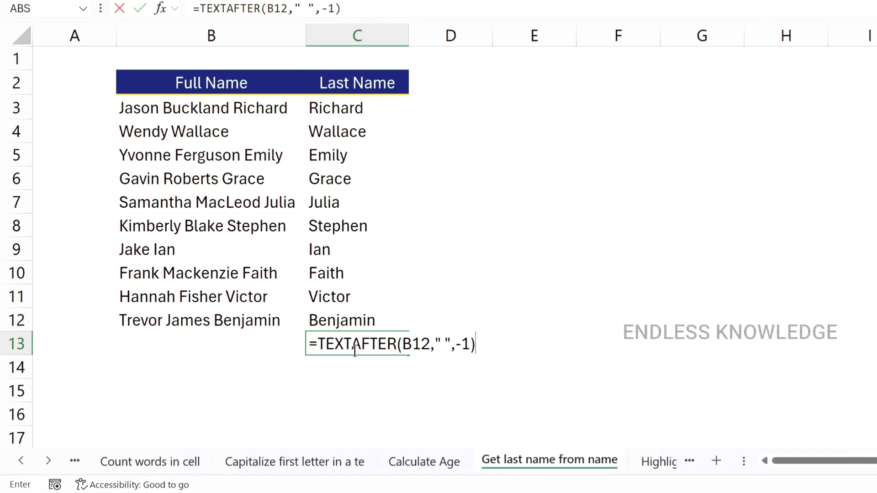
key("Escape")
left_click(358, 371)
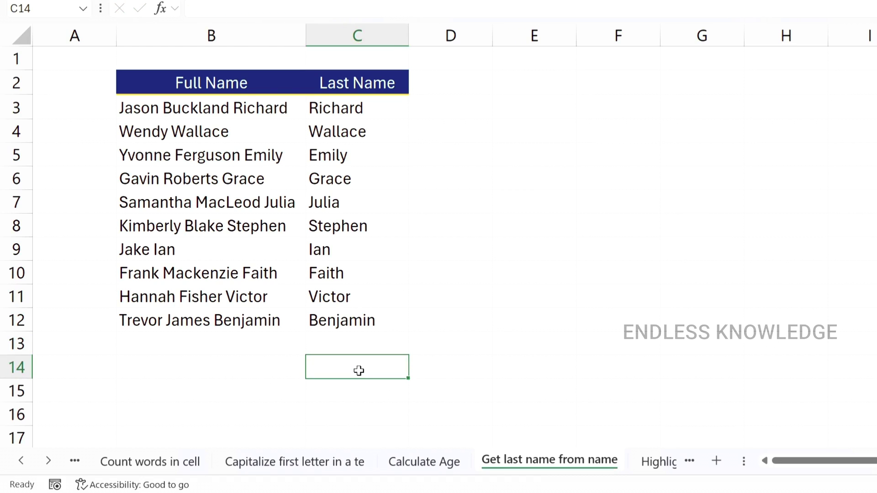
double_click(359, 370)
key("Escape")
left_click(573, 228)
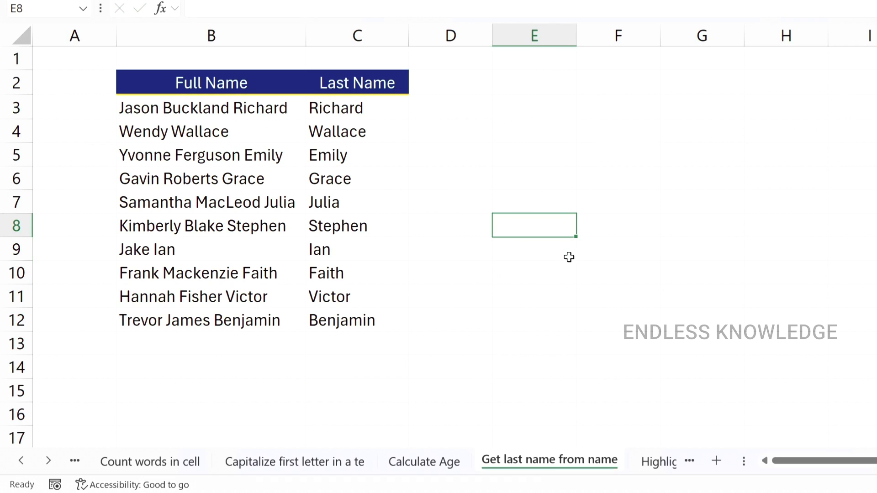
key("F2")
key("Escape")
Enter the exact formula of the cell above, =TEXTAFTER(B12," ",-1), in C13.
left_click(381, 348)
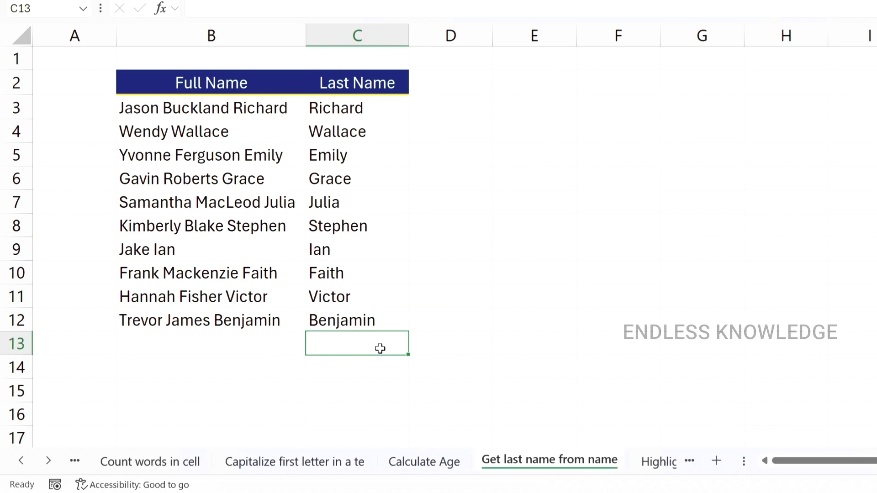
left_click(385, 322)
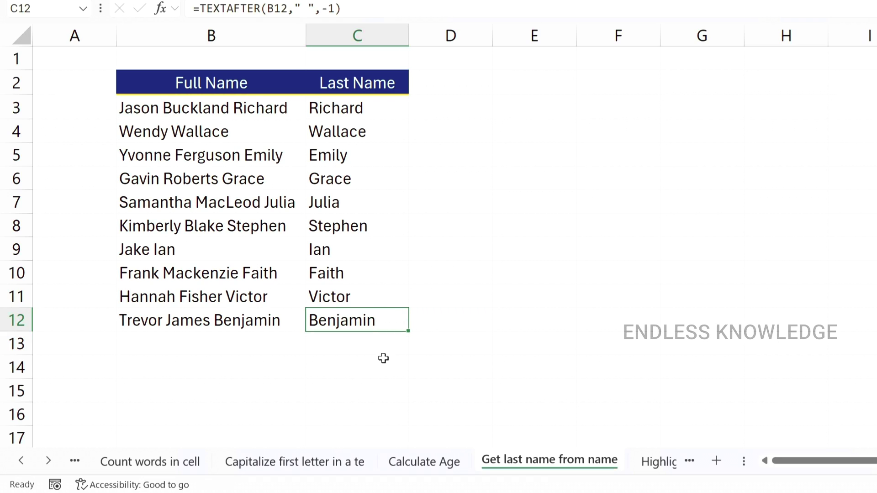
left_click(383, 341)
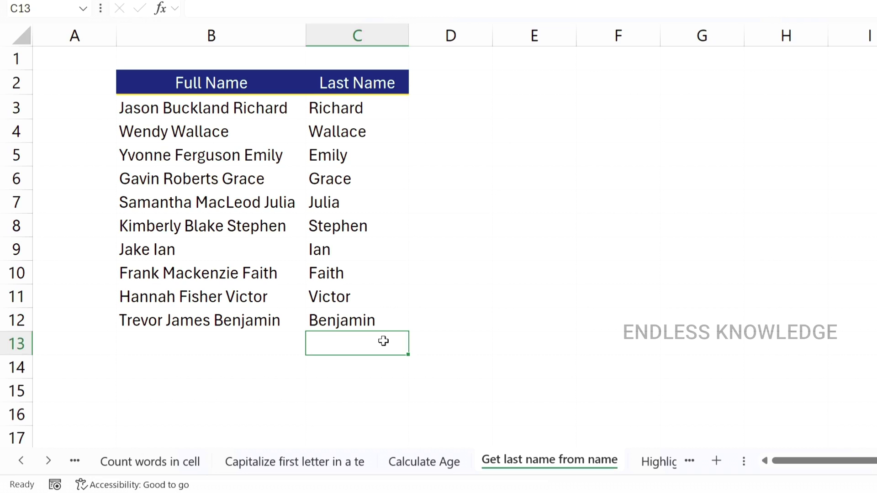
type("=TEXTAFTER(B12,\" \",-1)")
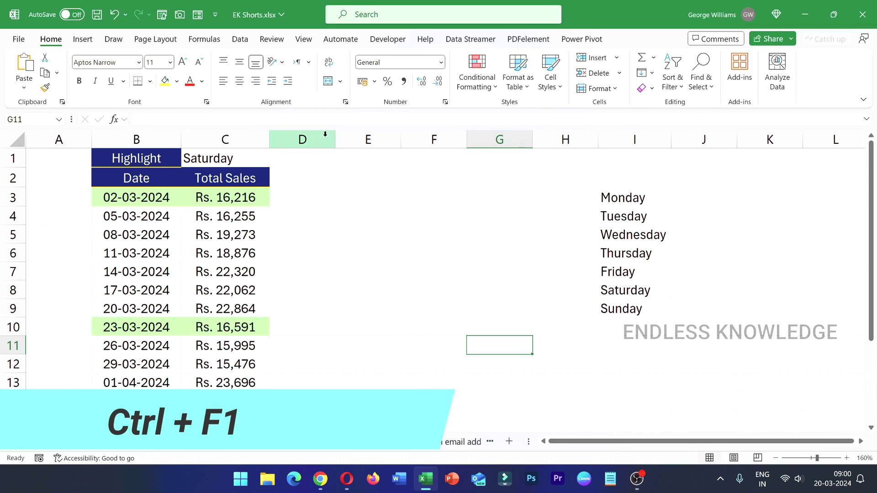
Collapse and restore the ribbon twice, and view the Show Ribbon display options.
key("ctrl+F1")
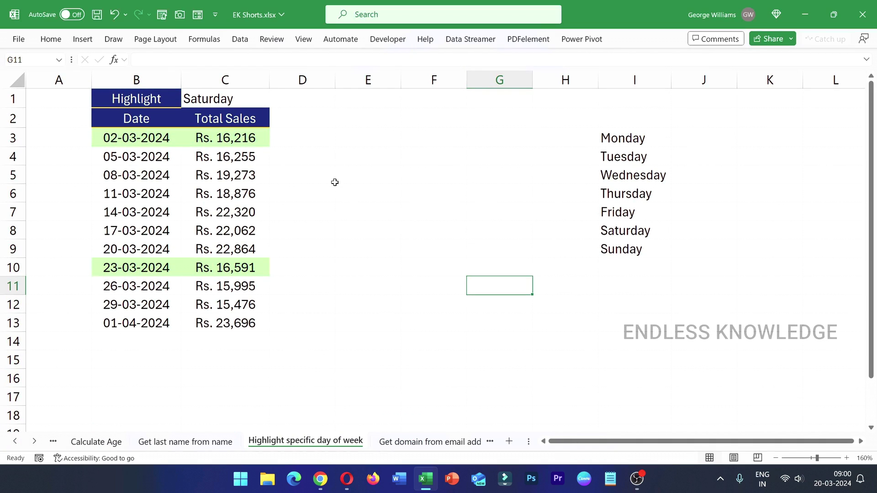
key("ctrl+F1")
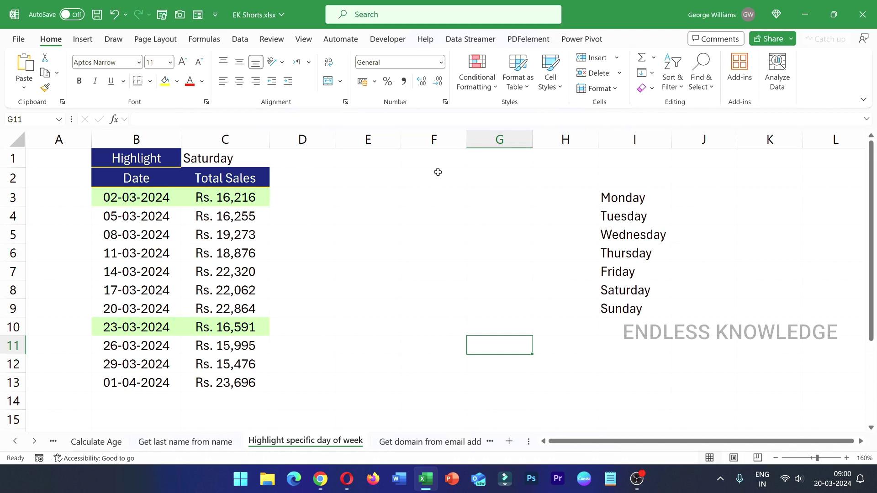
key("ctrl+F1")
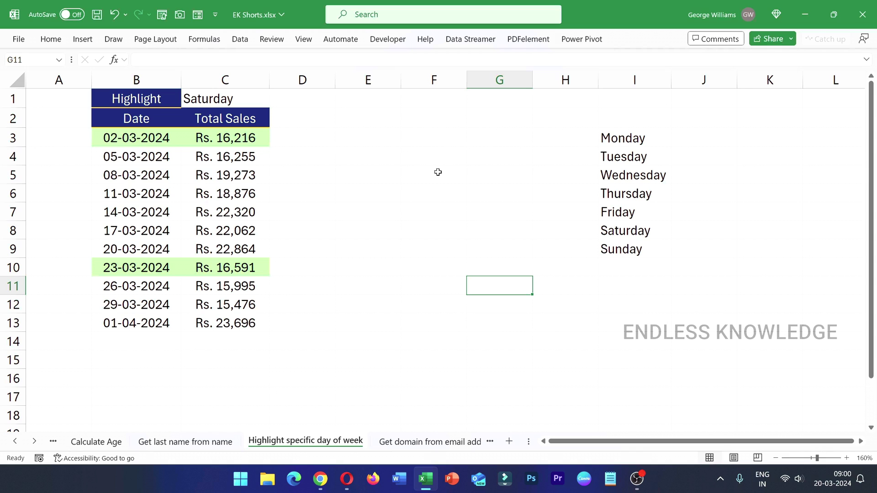
key("ctrl+F1")
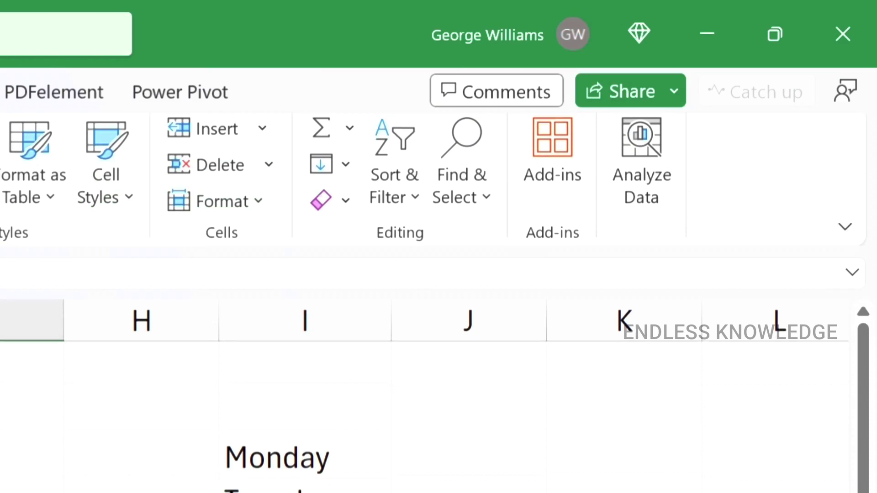
left_click(864, 99)
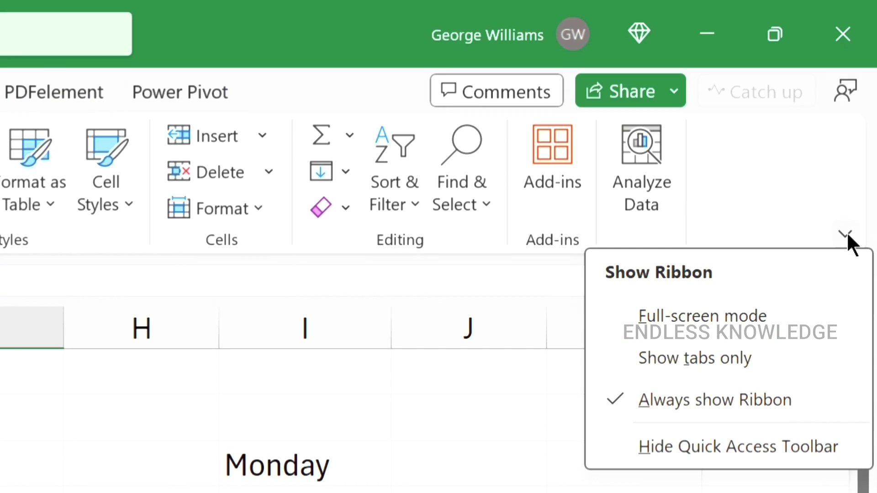
left_click(746, 332)
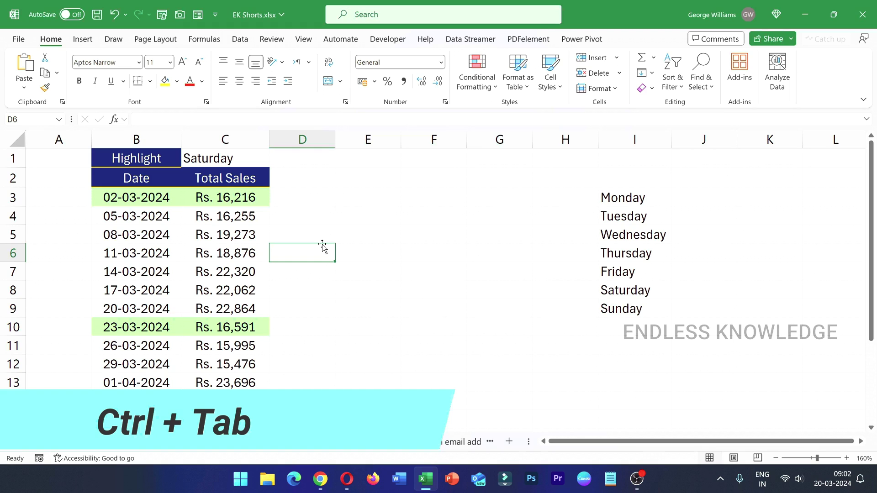
Switch back and forth between the open workbooks EK Shorts.xlsx and Book9, ending on EK Shorts.xlsx.
key("ctrl+Tab")
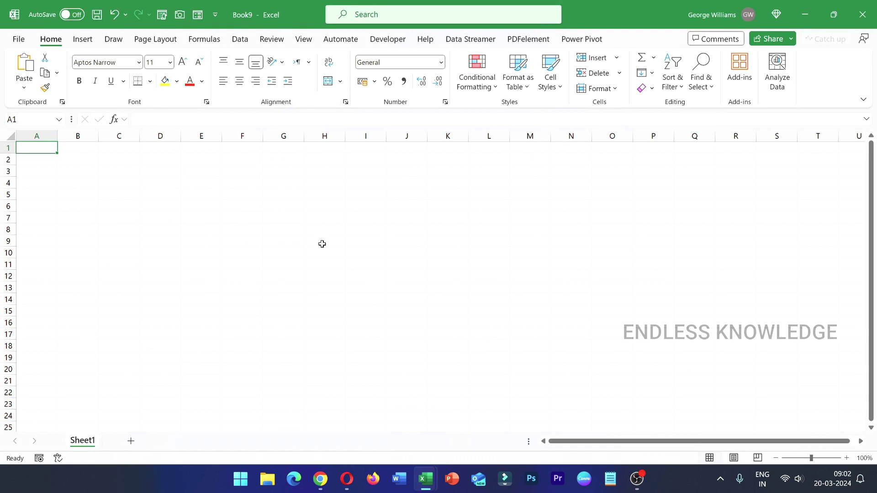
key("ctrl+Tab")
key("ctrl+Tab")
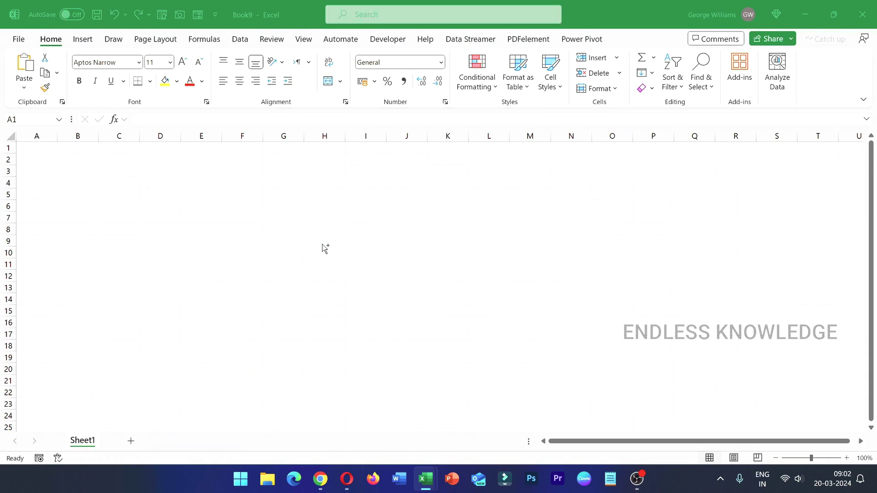
key("ctrl+Tab")
key("ctrl+Tab")
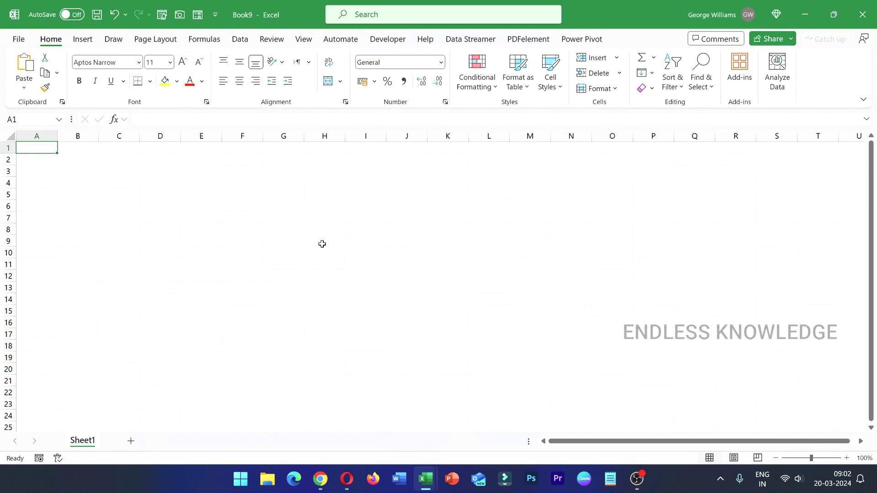
key("ctrl+Tab")
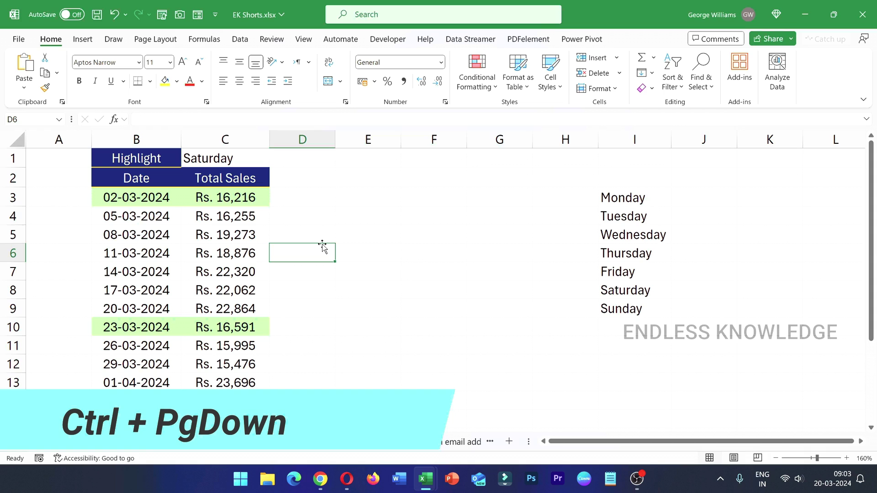
View the Get domain from email address and Get last name from name sheets, and return to Highlight specific day of week.
key("ctrl+Page_Down")
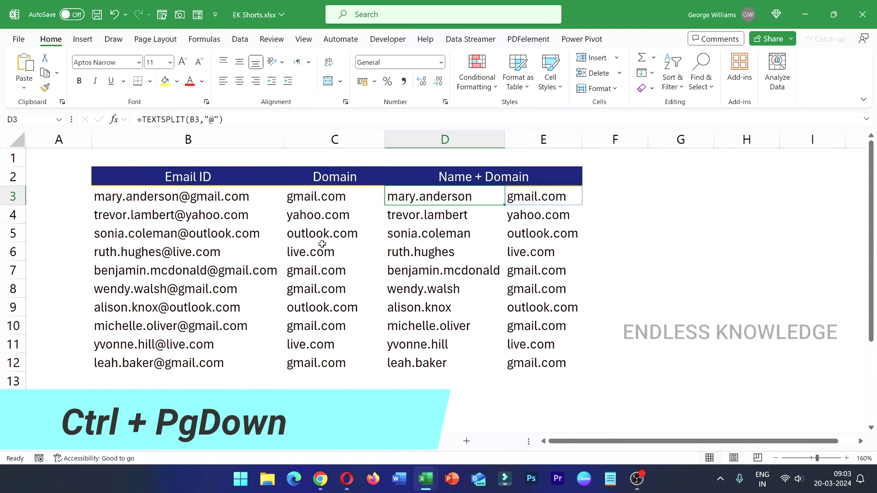
key("ctrl+Page_Up")
key("ctrl+Page_Up")
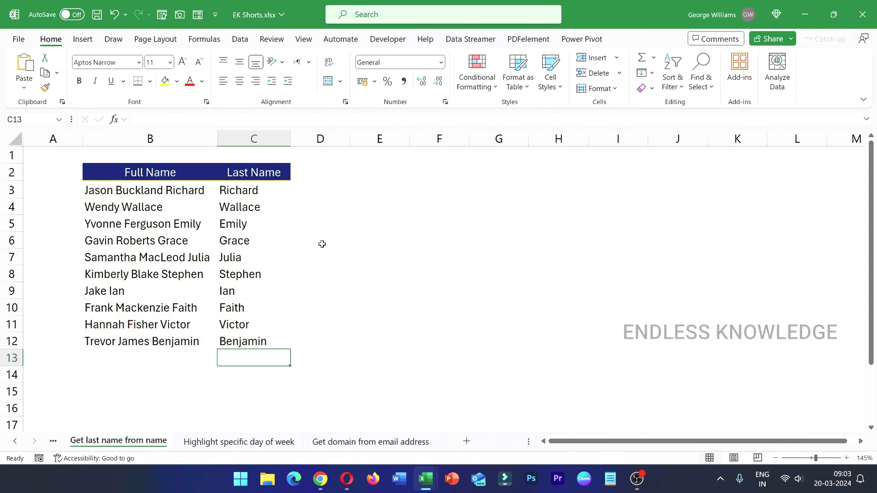
key("ctrl+Page_Down")
key("ctrl+Page_Down")
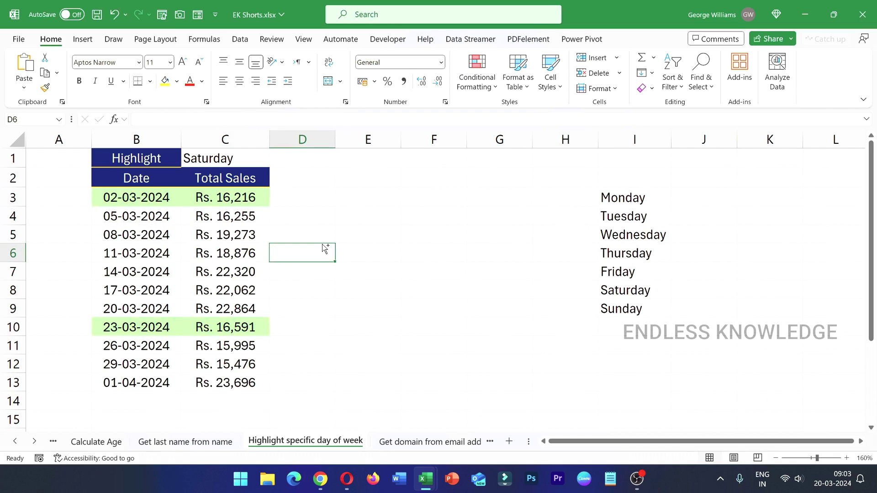
Step back and forth through the neighbouring sheets, ending on the Count words in cell sheet.
key("ctrl+Page_Down")
key("ctrl+Page_Up")
key("ctrl+Page_Up")
key("ctrl+Page_Up")
key("ctrl+Page_Up")
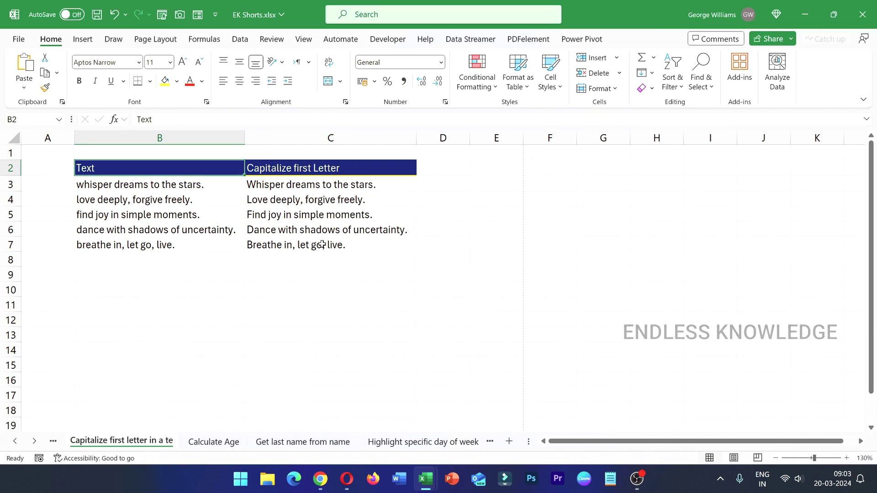
key("ctrl+Page_Down")
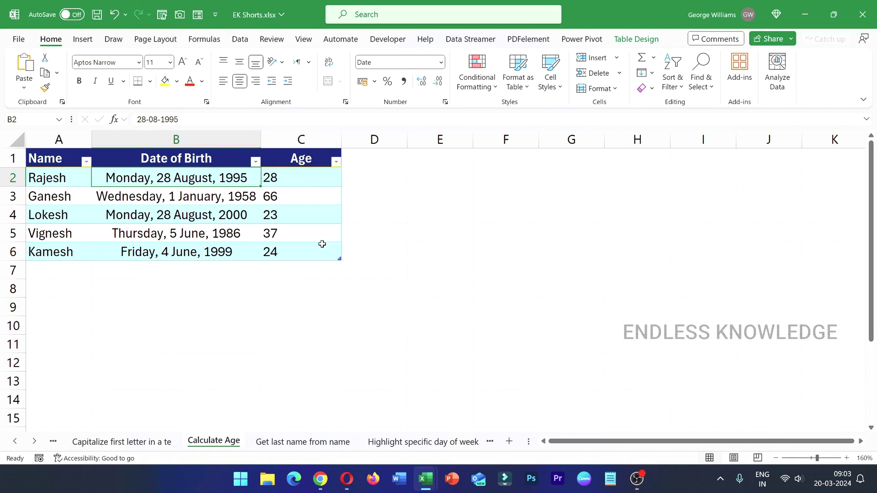
key("ctrl+Page_Up")
key("ctrl+Page_Up")
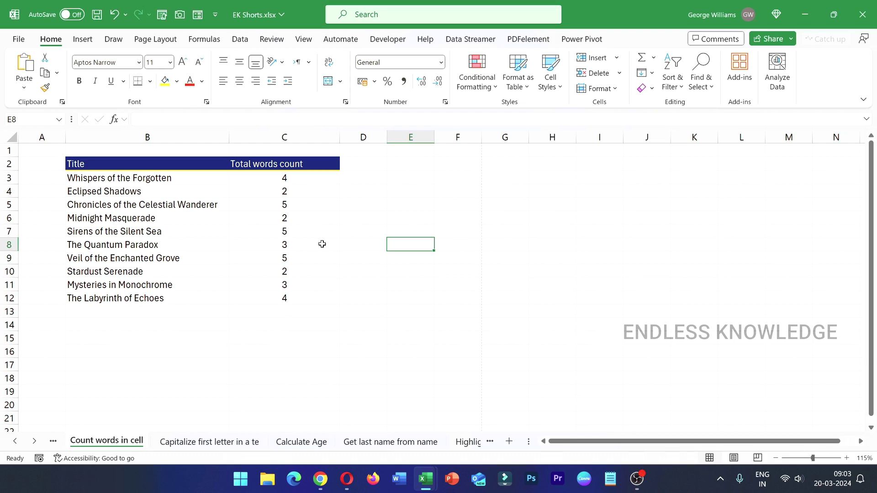
Jump to cell A1 of the Count words in cell sheet with Go To.
key("ctrl+g")
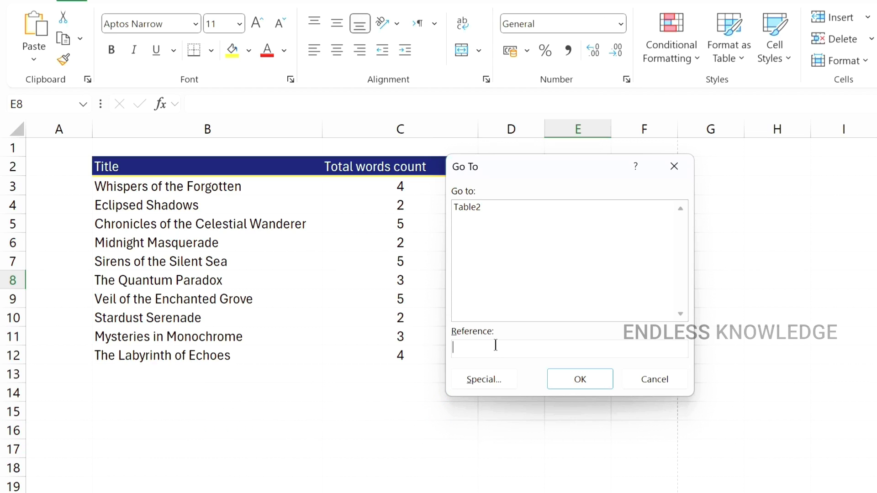
type("a1")
left_click(567, 381)
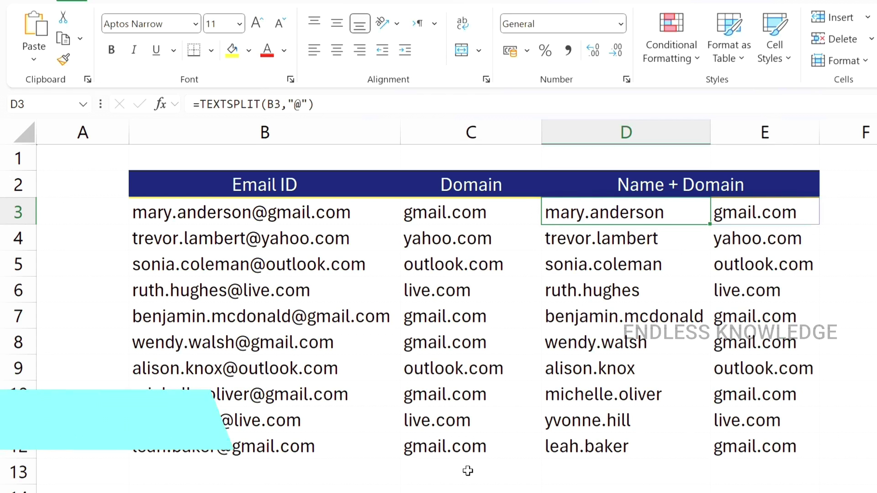
Search the email address sheet for "gmail" and step through the matching cells one by one.
key("ctrl+f")
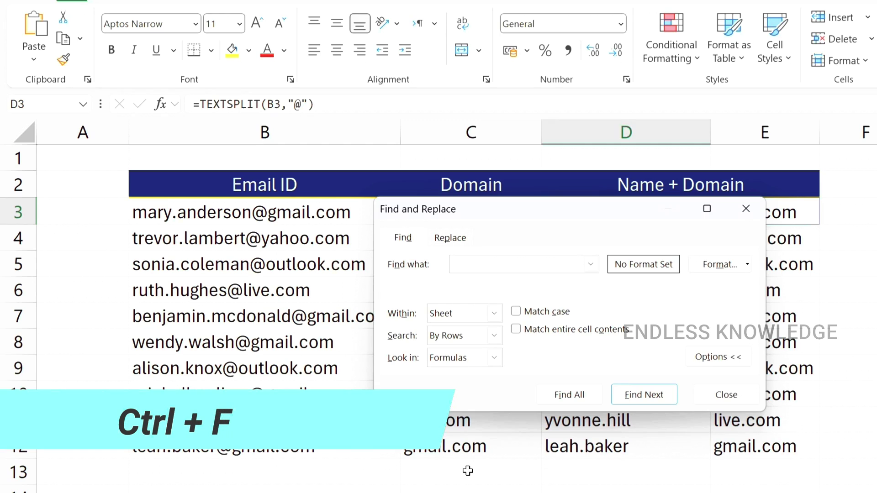
type("gmail")
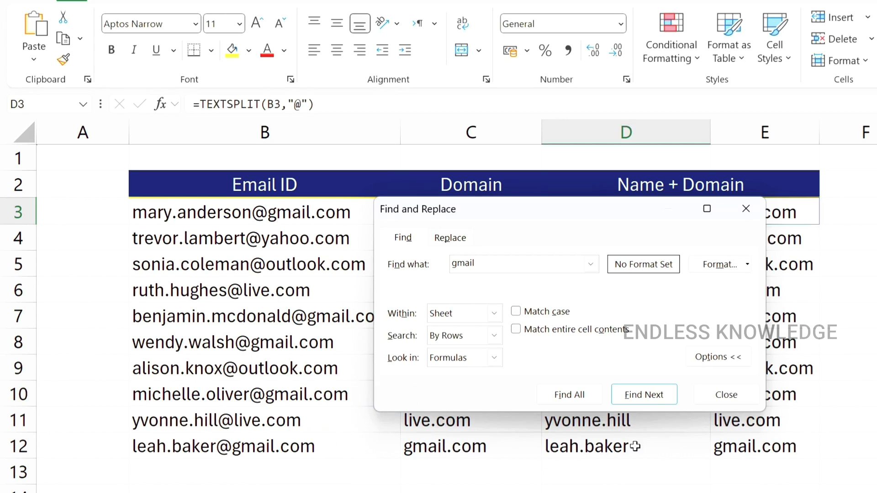
left_click(684, 397)
left_click(683, 397)
left_click(684, 397)
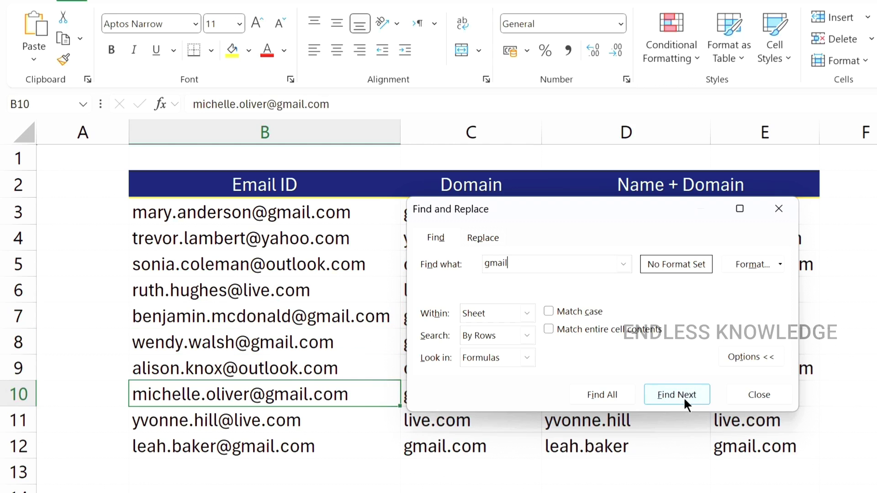
left_click(684, 397)
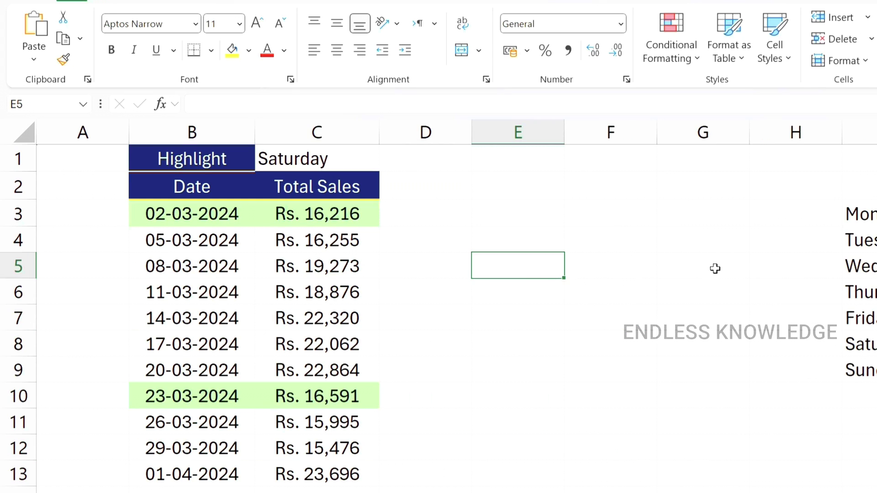
Jump from cell G5 to the first cell of its row.
left_click(715, 269)
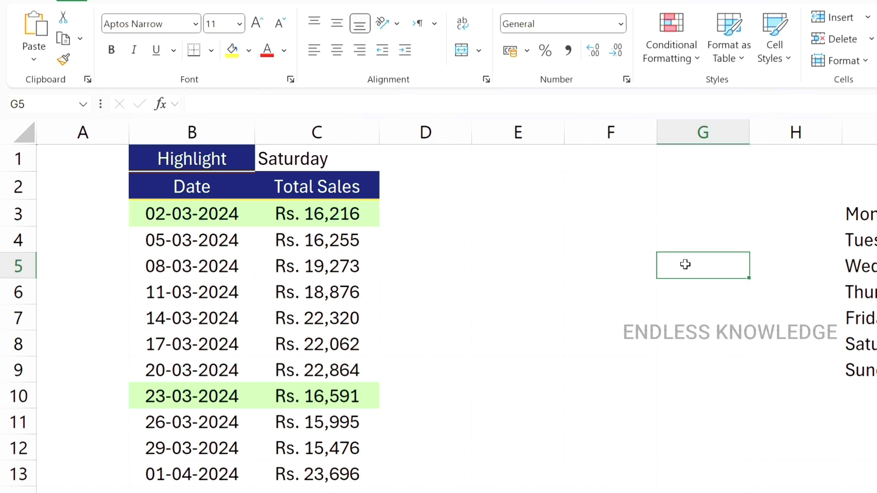
key("Home")
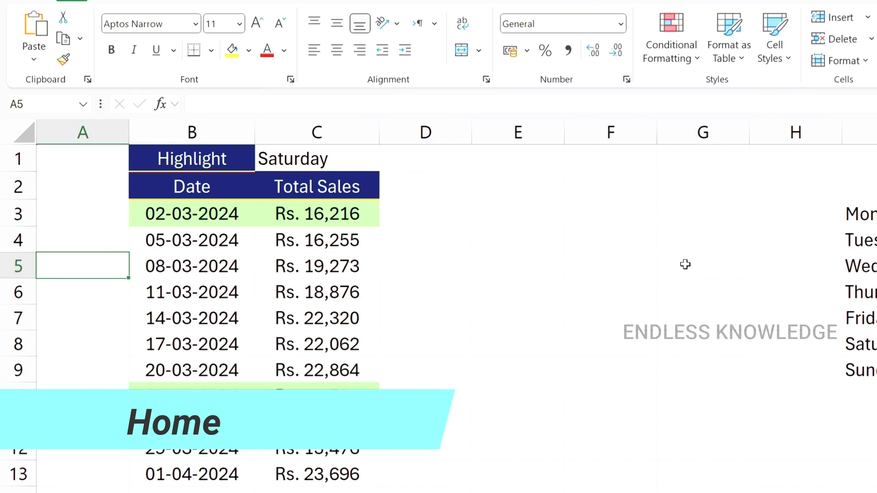
Jump from cell D221 back to cell A1, and on to the sheet's last used cell.
scroll(685, 265, "down", 20)
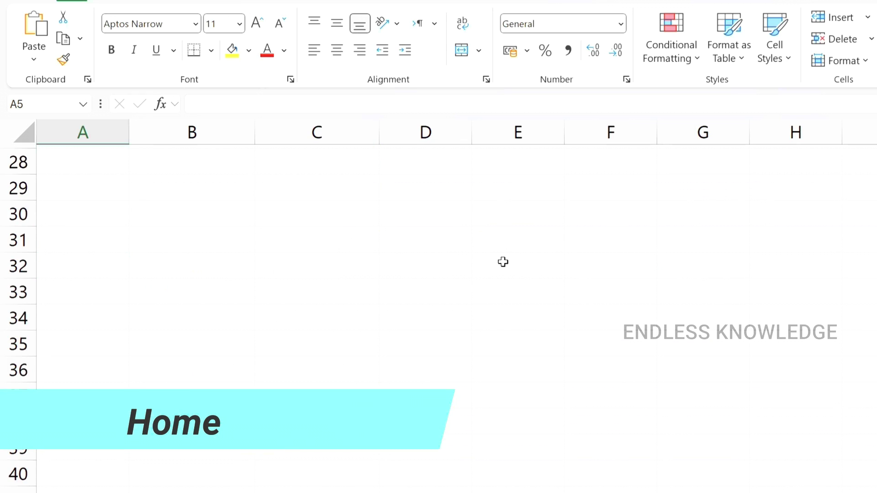
scroll(401, 371, "down", 16)
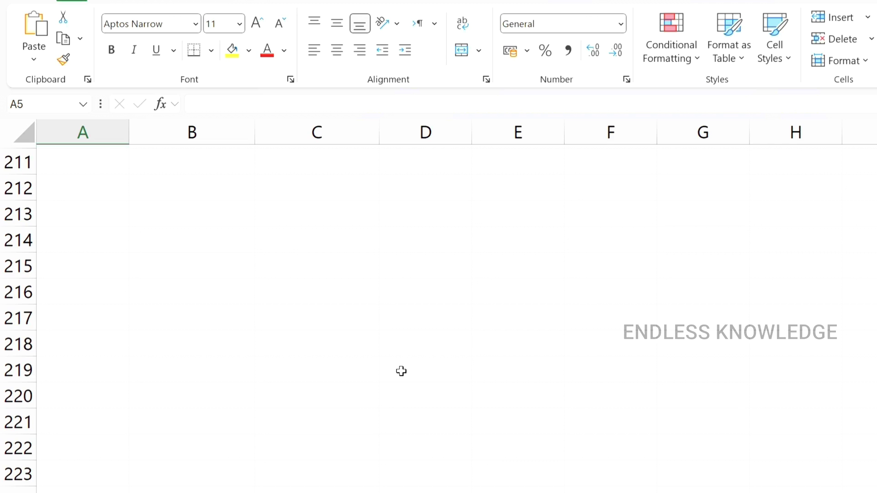
left_click(416, 425)
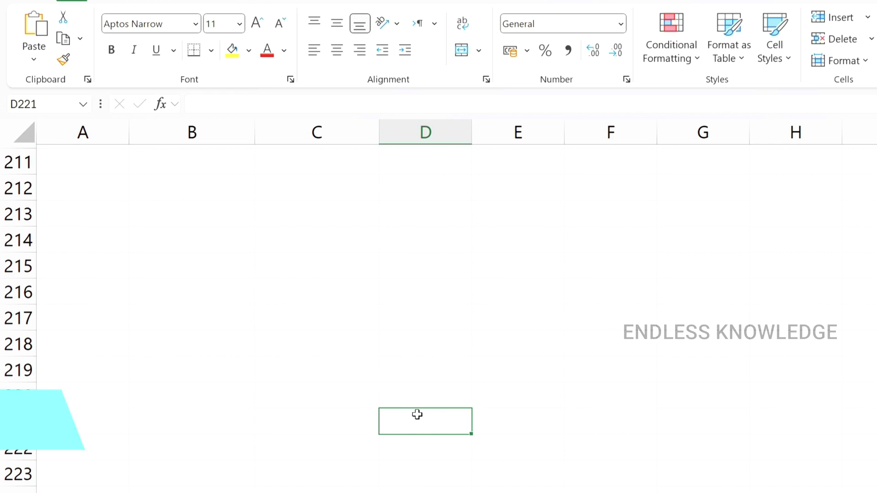
key("ctrl+Home")
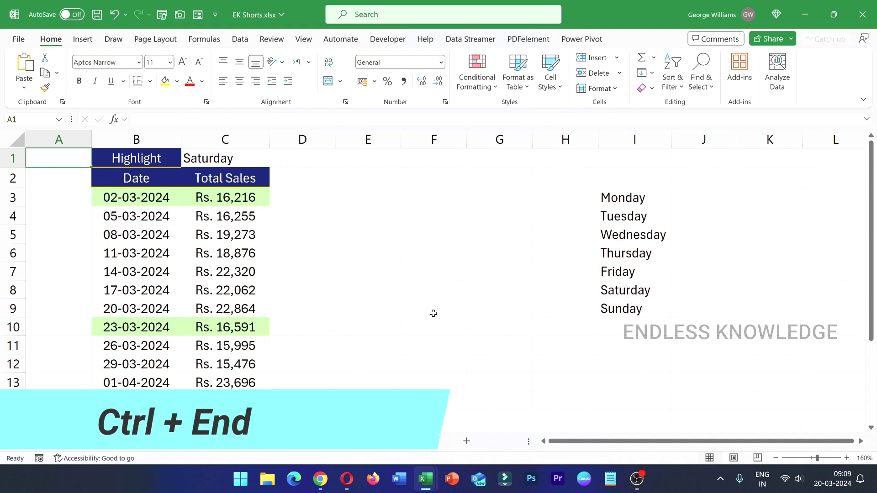
key("ctrl+End")
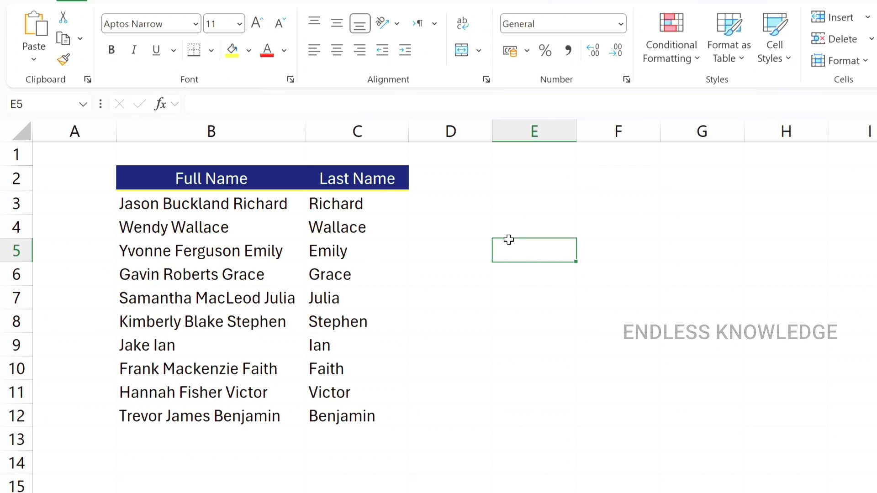
Overwrite the Last Name formula in C3 with a typed last name, and undo the entry.
left_click(402, 204)
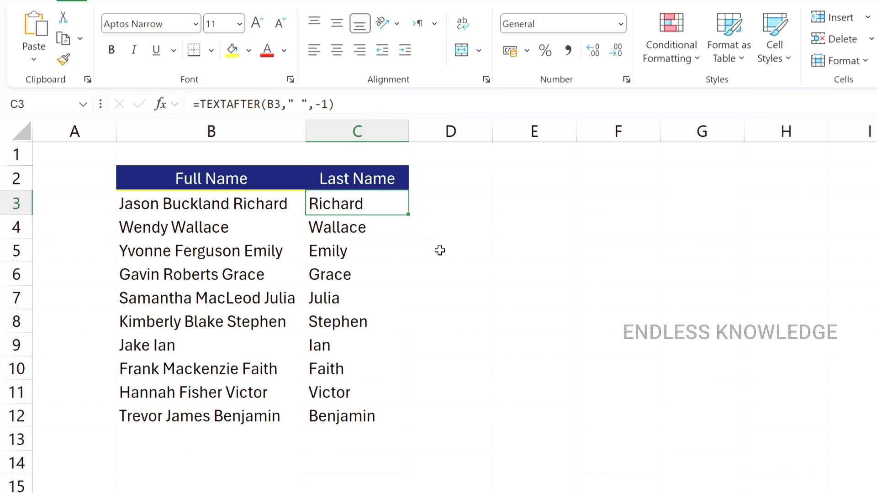
key("F2")
key("Escape")
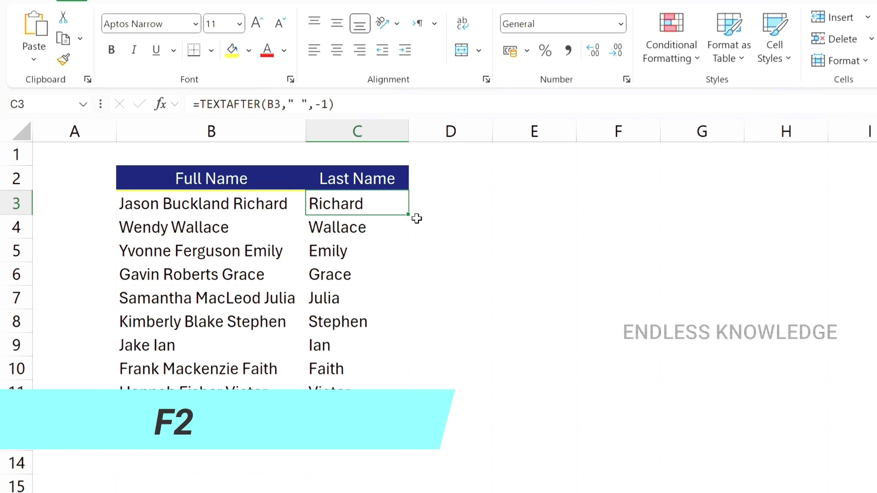
type("faith")
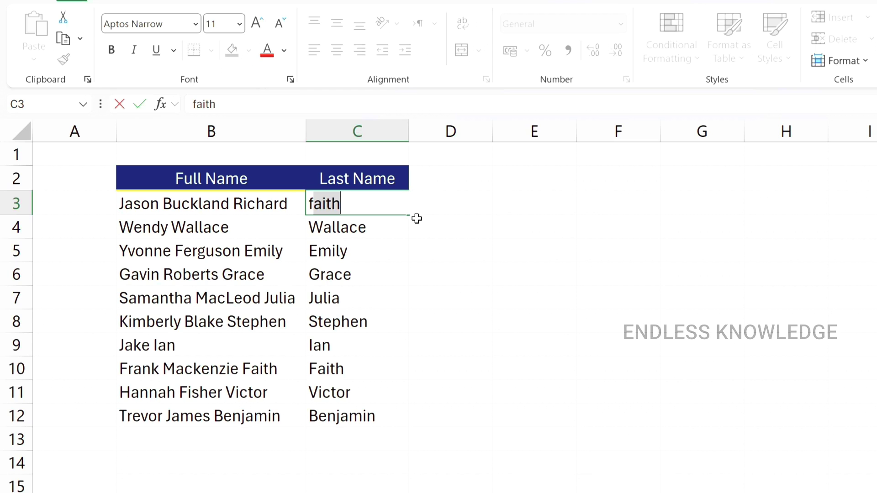
key("Return")
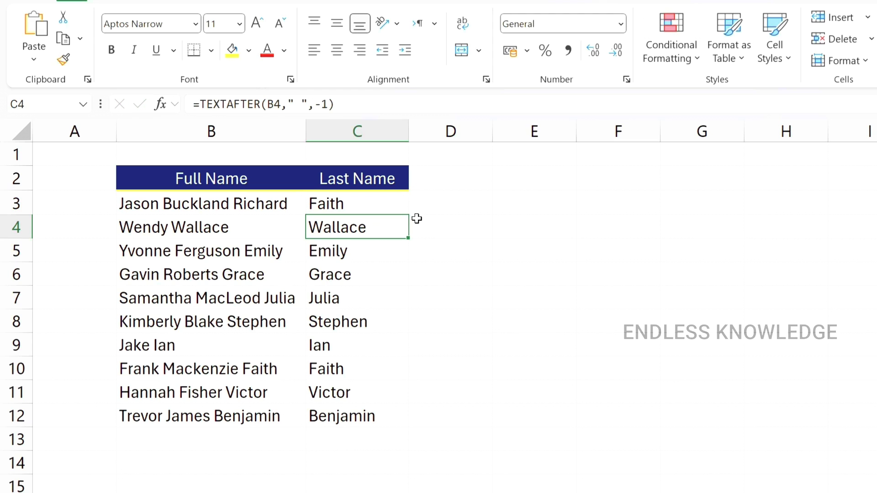
key("Up")
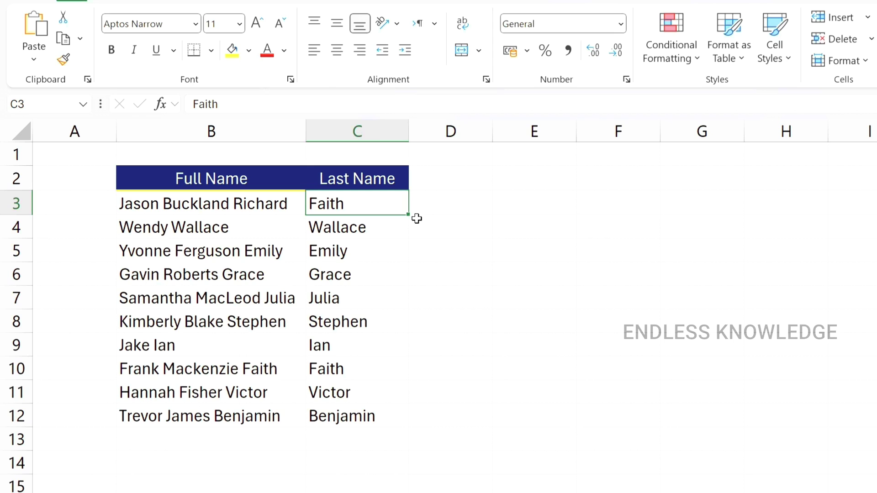
key("ctrl+z")
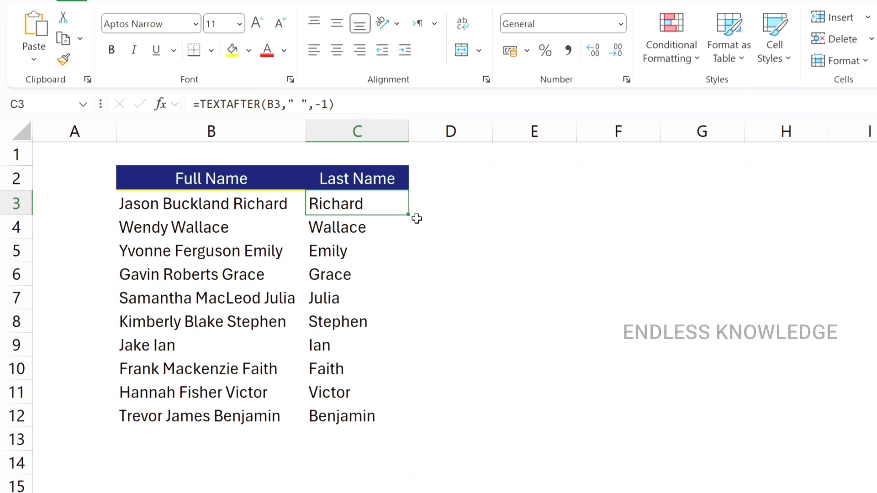
Append a space and the initial F to the existing full name in cell B3.
left_click(295, 196)
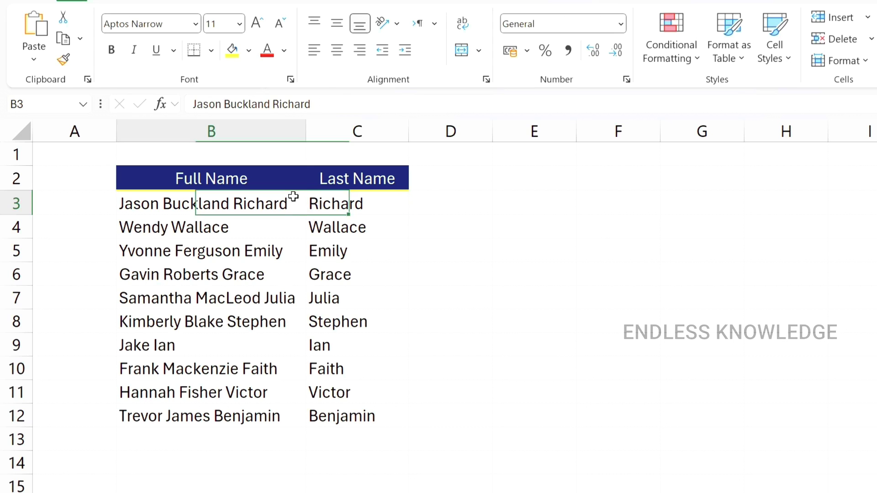
key("F2")
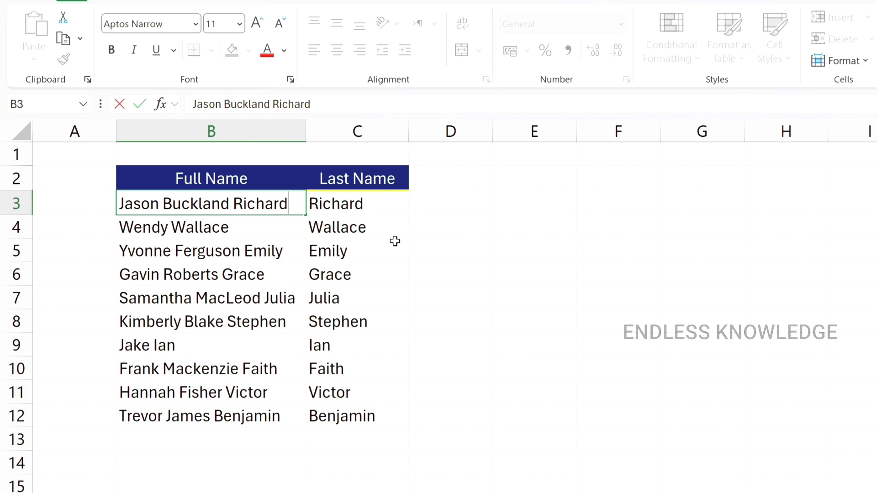
type("Fa")
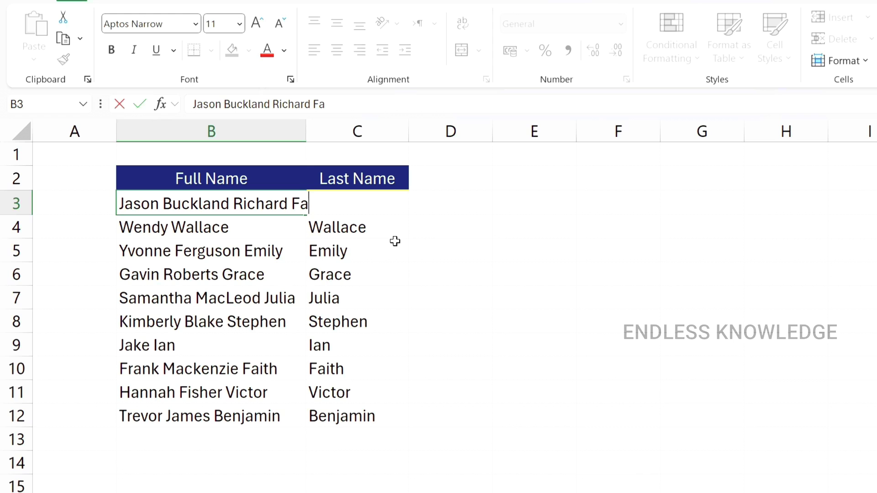
key("BackSpace")
left_click(535, 228)
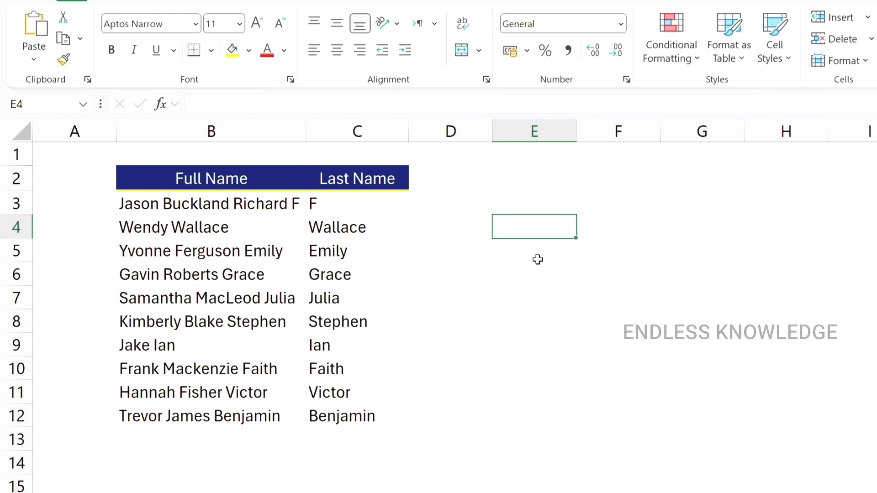
Enter "God", "is" and "everything" on three separate lines within cell E4.
type("God")
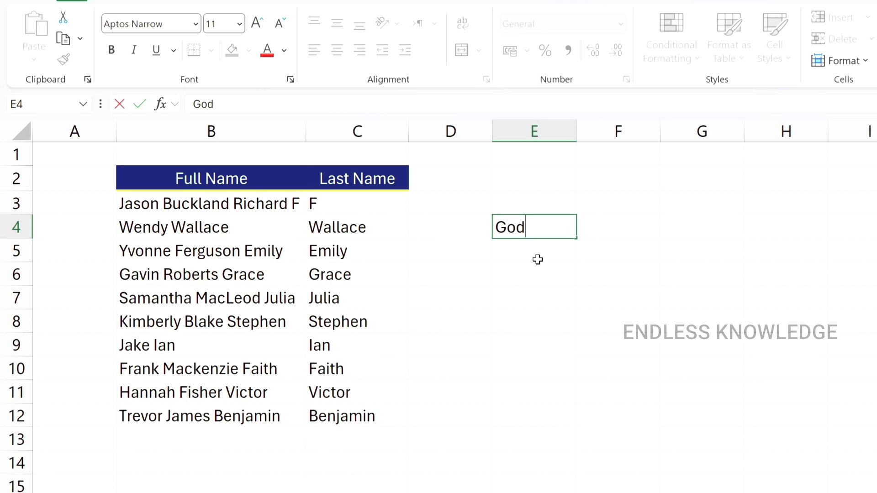
key("Return")
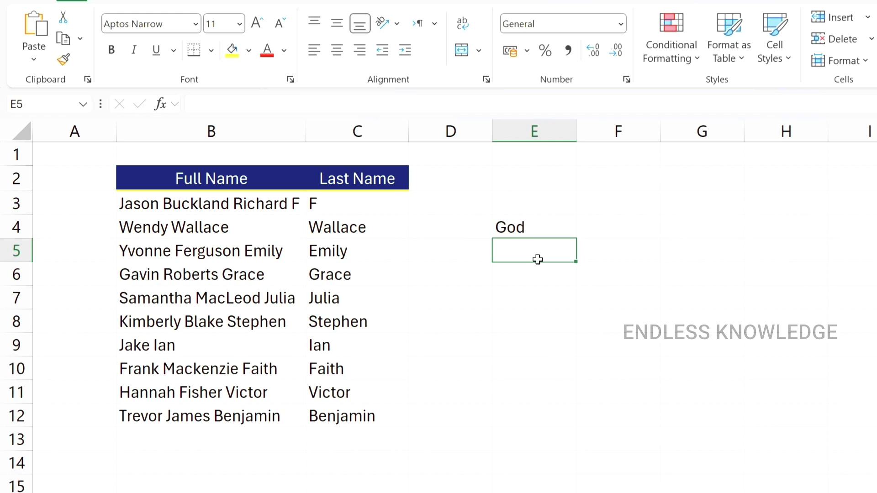
key("Up")
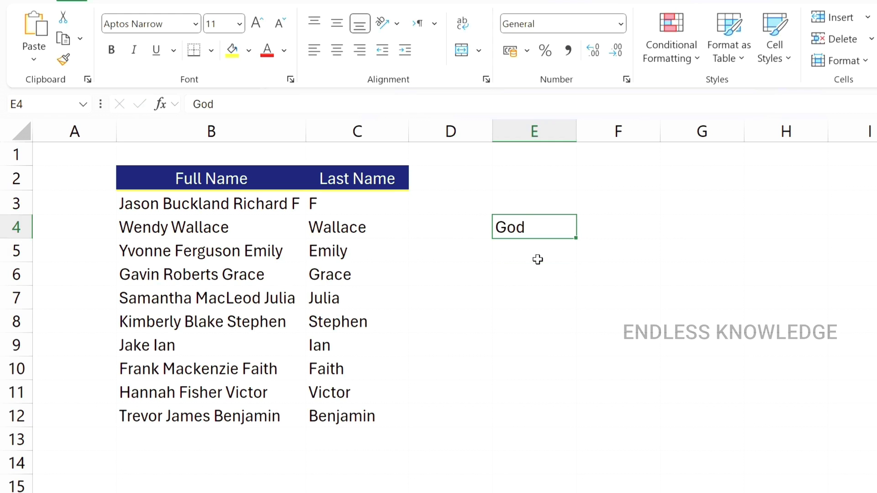
key("F2")
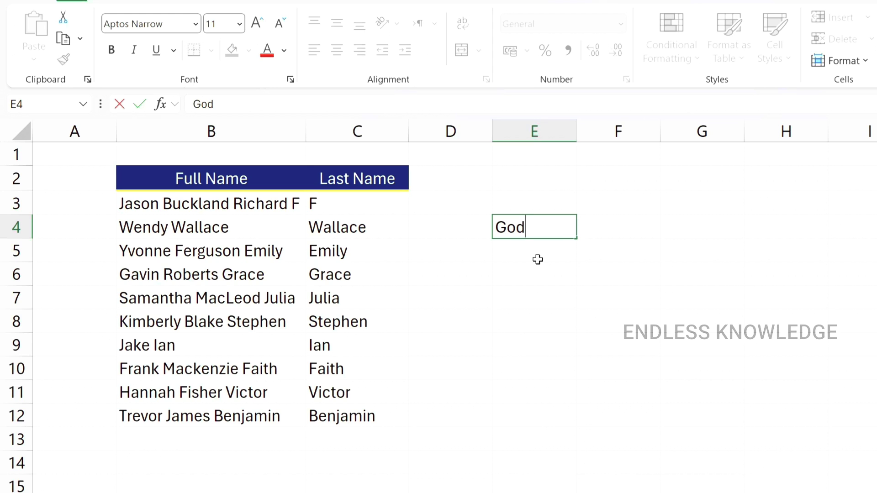
key("alt+Return")
type("is")
key("alt+Return")
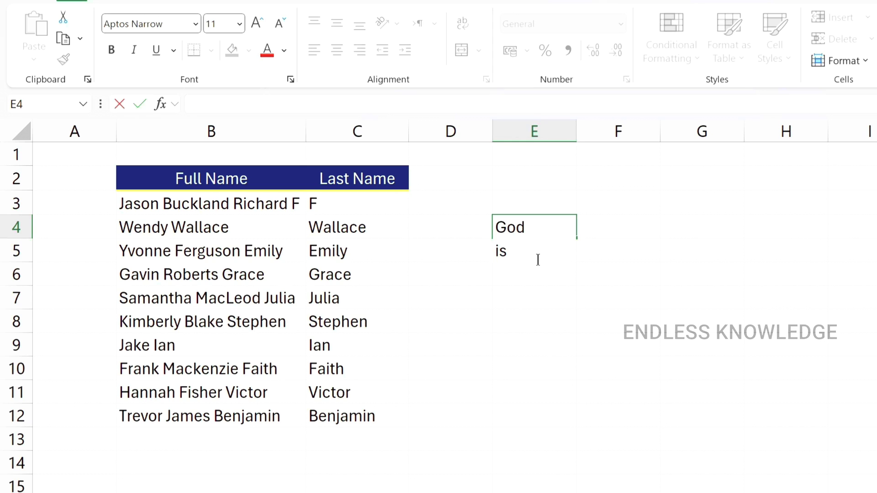
type("everything")
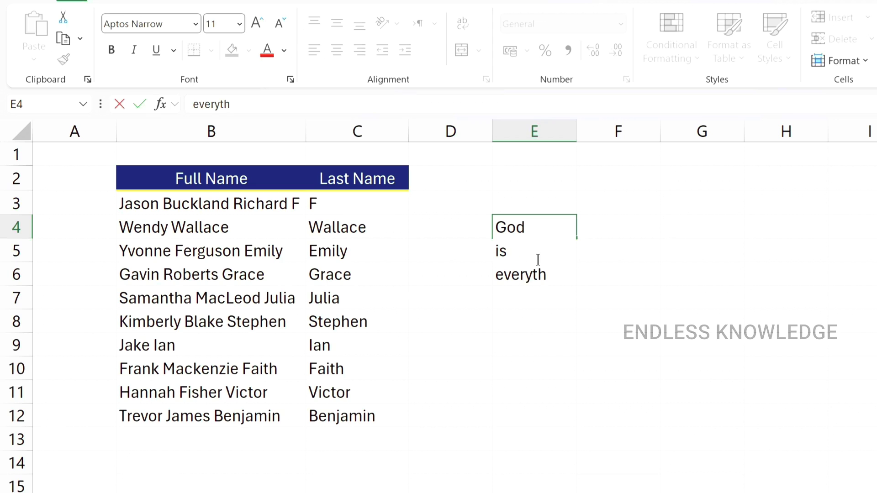
Insert the current date in cell E6 and the current time in cell E7.
left_click(538, 274)
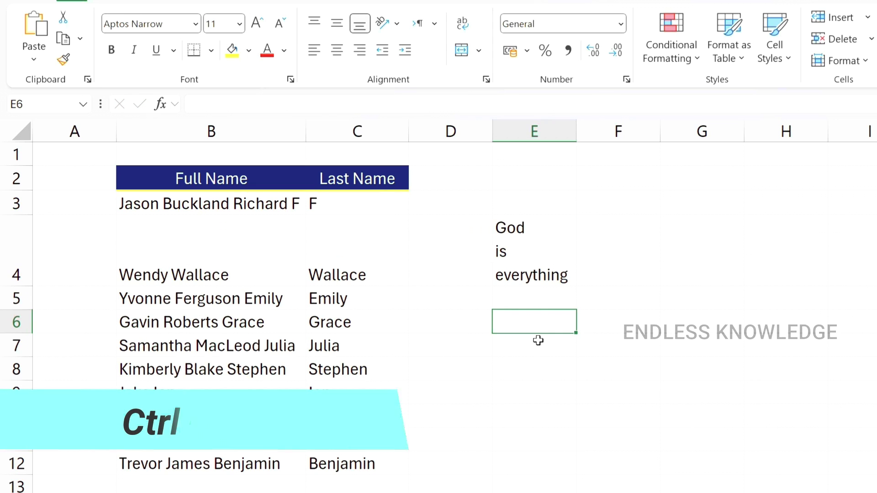
key("ctrl+semicolon")
key("Return")
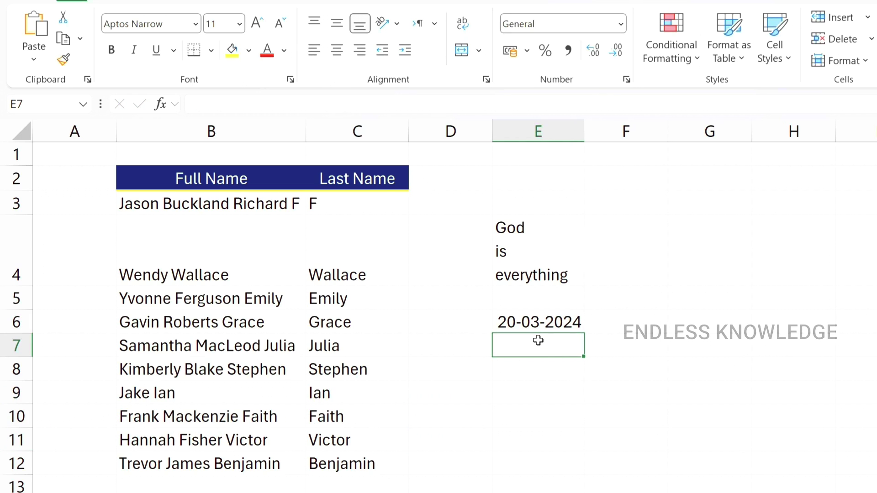
key("ctrl+shift+semicolon")
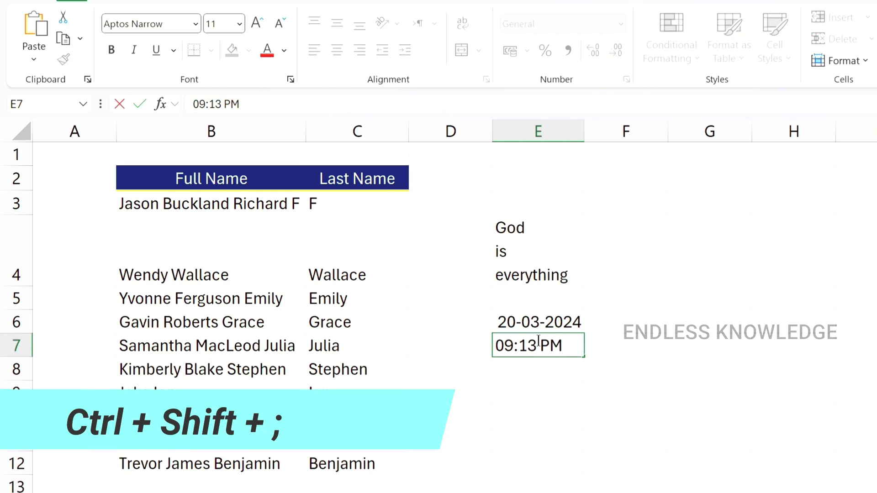
key("Return")
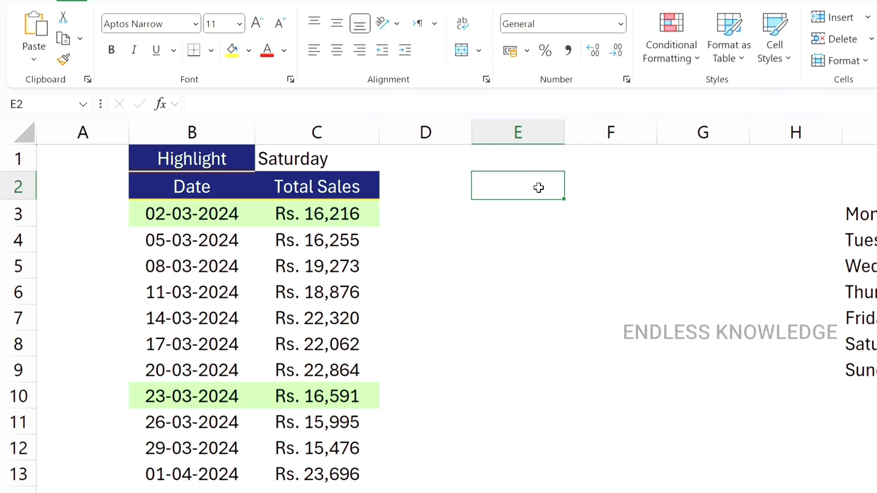
Fill all cells of E2:E13 beside the Total Sales data with the value 1 in one entry.
left_click_drag(538, 186, 521, 466)
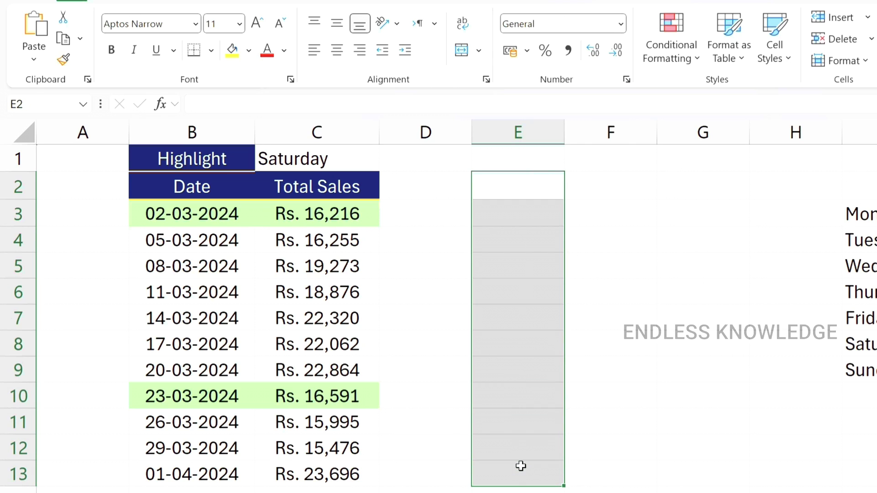
type("1")
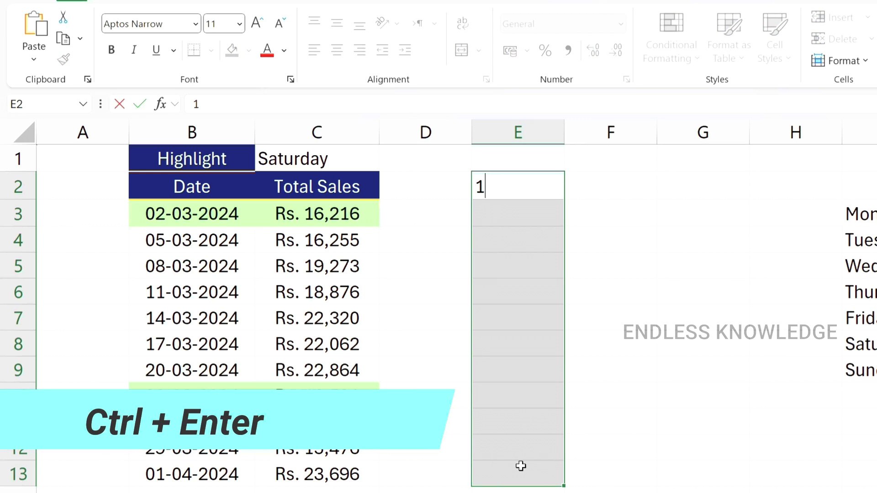
key("ctrl+Return")
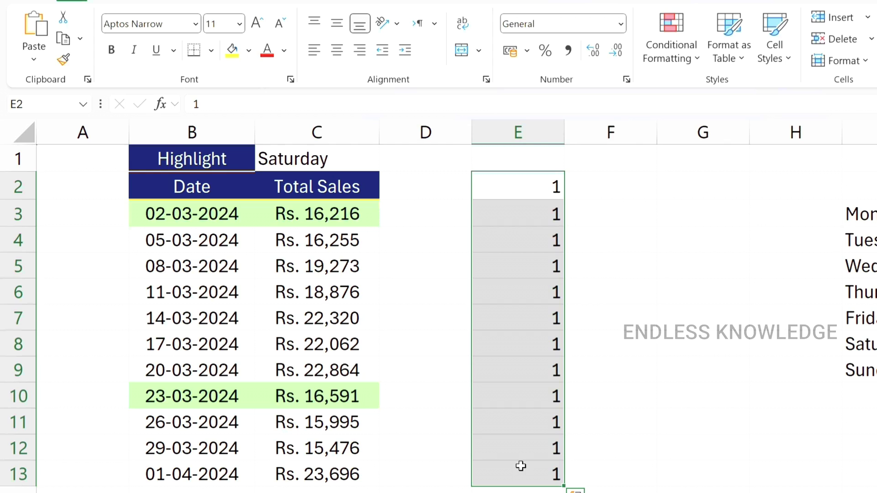
Copy Sunday down into the empty cell below the weekday list, and fill Monday down through I3:I10.
left_click(704, 474)
left_click(871, 396)
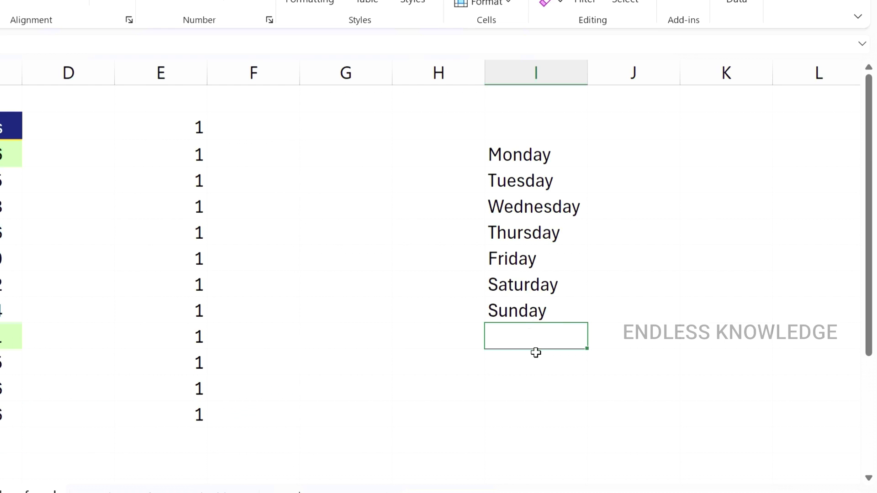
key("ctrl+d")
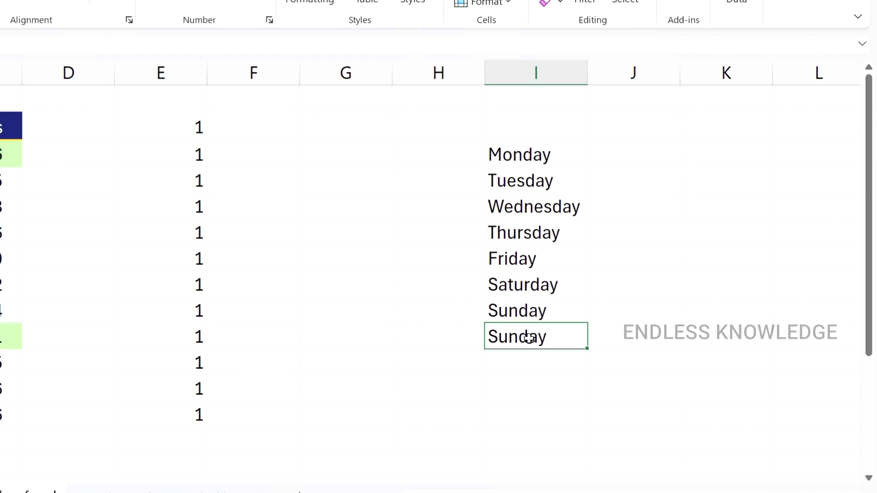
left_click_drag(553, 156, 544, 328)
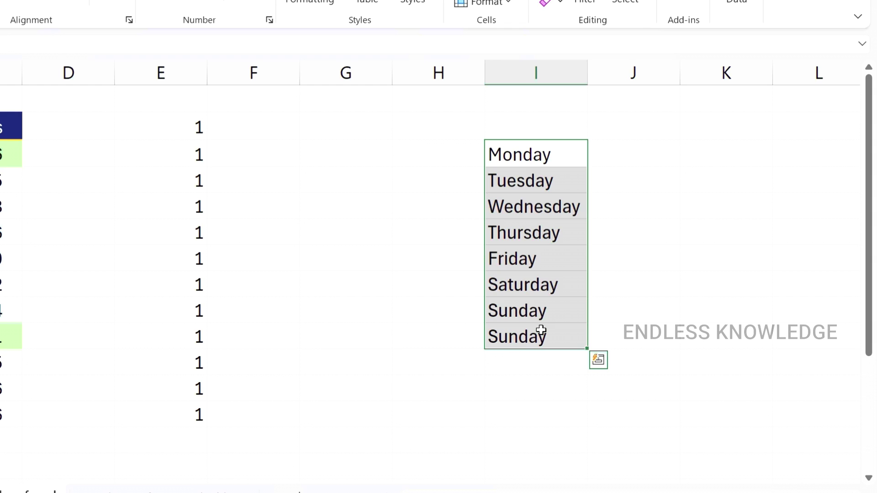
key("ctrl+d")
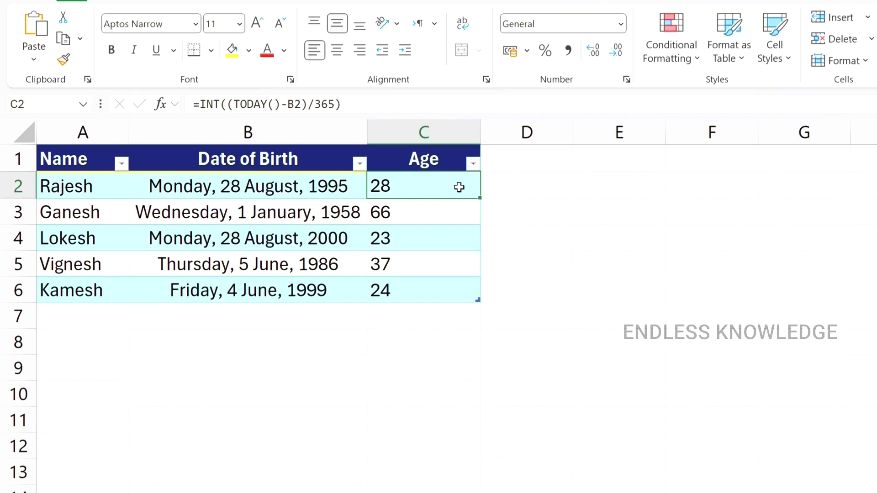
Copy the Age formulas in C2:C6 and paste them with their formatting starting at E2.
key("F2")
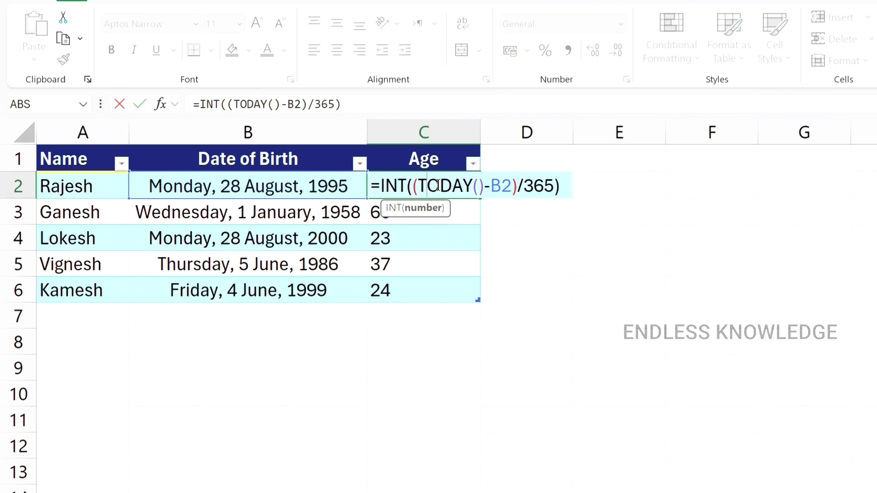
key("Escape")
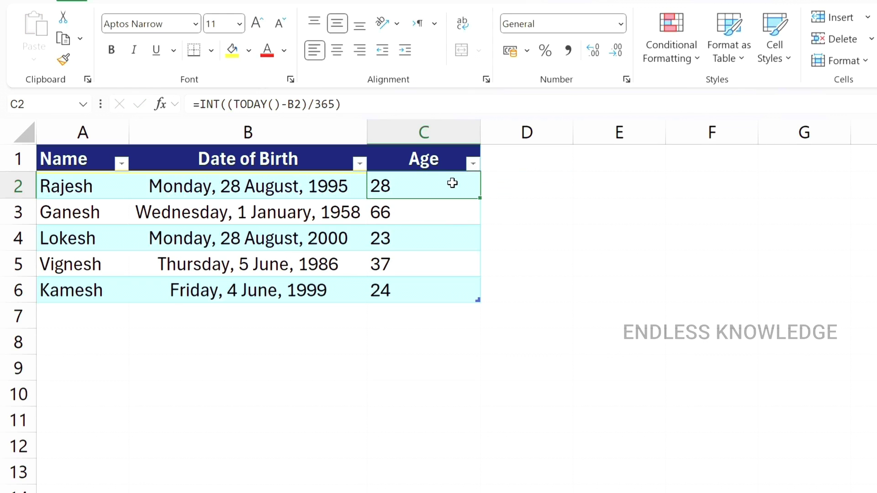
left_click_drag(452, 180, 454, 285)
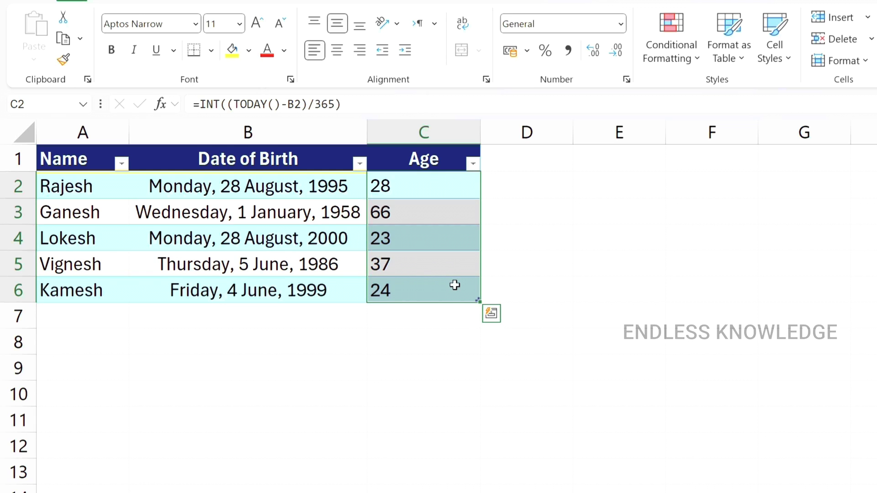
key("ctrl+c")
left_click(630, 186)
key("ctrl+v")
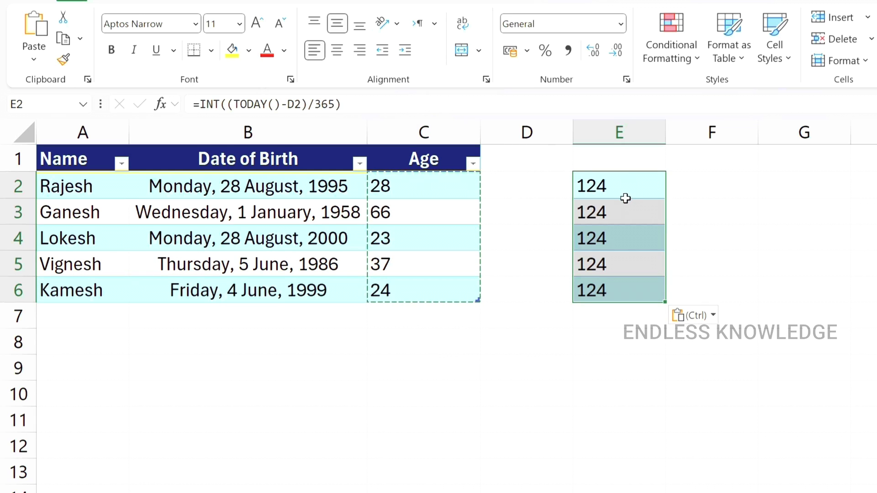
Inspect the formula pasted in E2 and undo the paste in E2:E6.
left_click(624, 193)
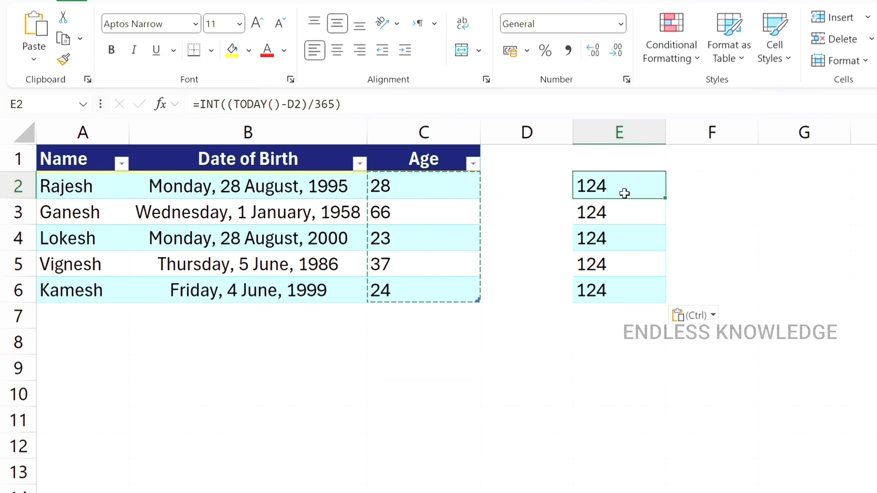
double_click(625, 193)
key("Escape")
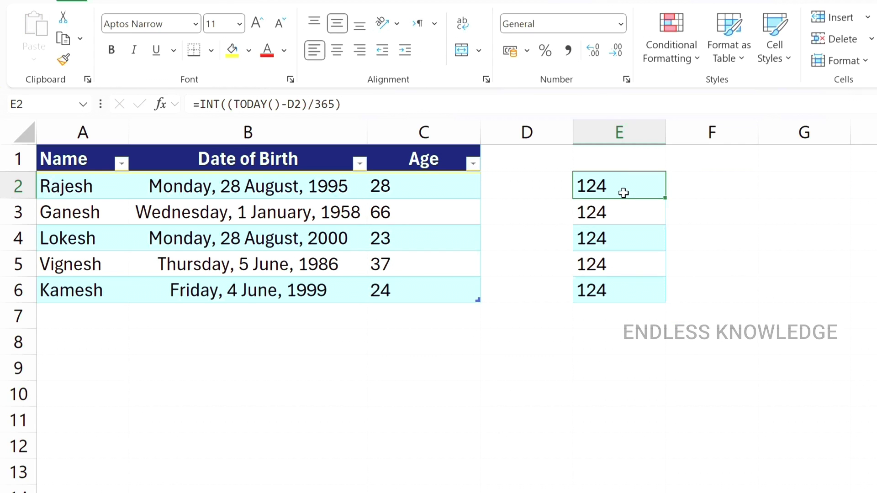
key("ctrl+z")
left_click(437, 192)
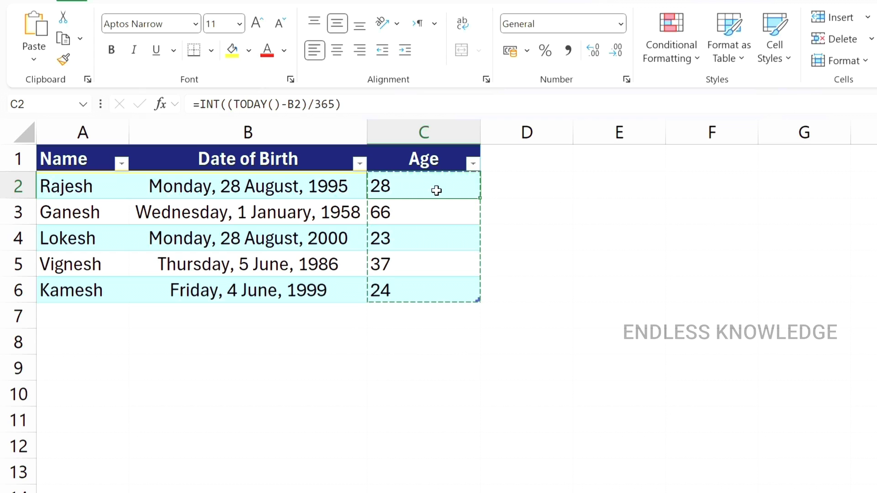
Paste the copied C2:C6 ages as values only, starting at E2.
left_click(441, 215)
left_click_drag(446, 184, 447, 278)
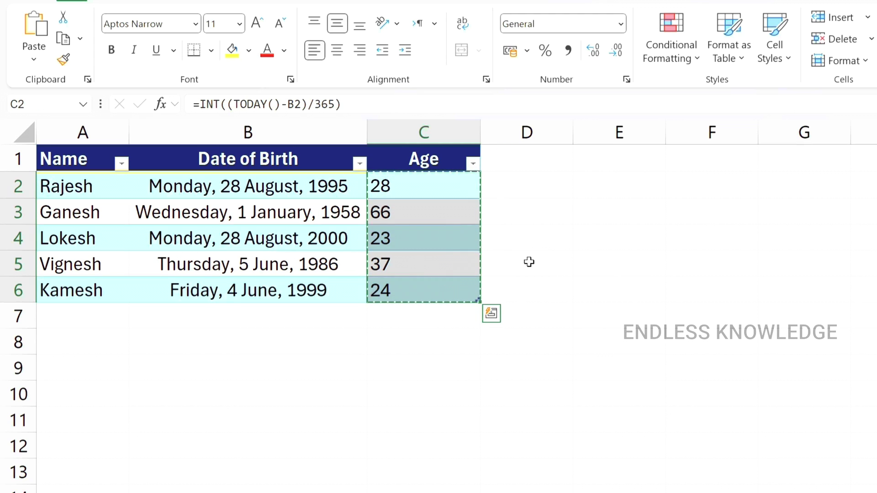
left_click(614, 189)
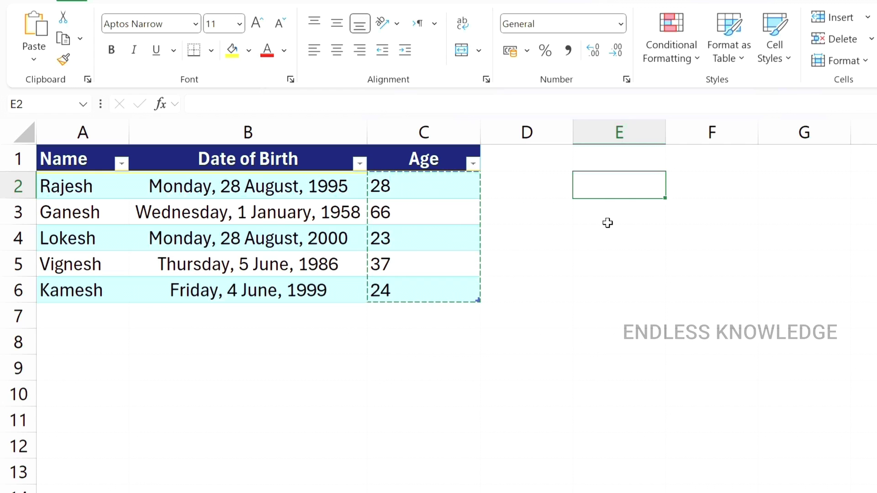
key("ctrl+v")
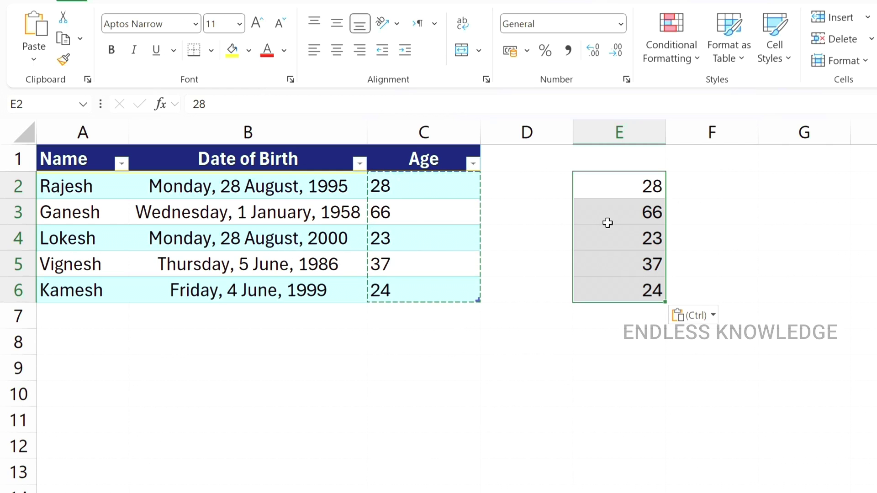
Paste the copied ages over E2:E6 using Paste Special with the Values option, and undo the pasted values.
key("ctrl+alt+v")
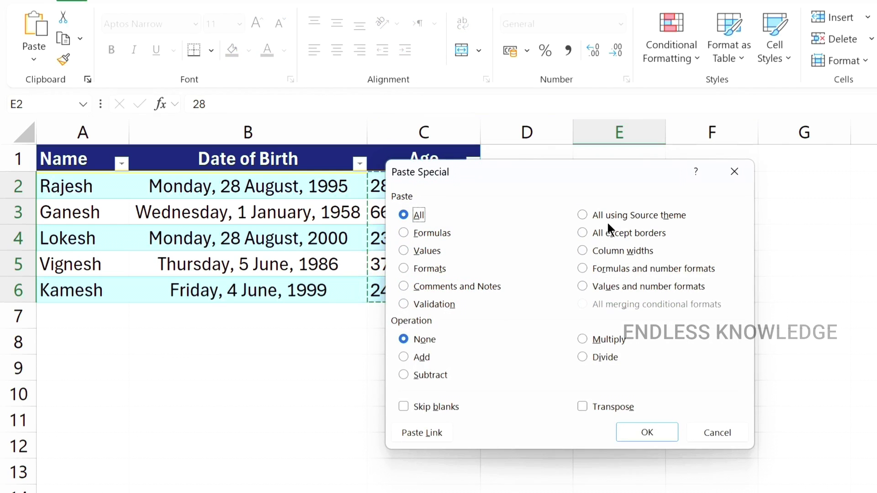
left_click(419, 250)
left_click(671, 434)
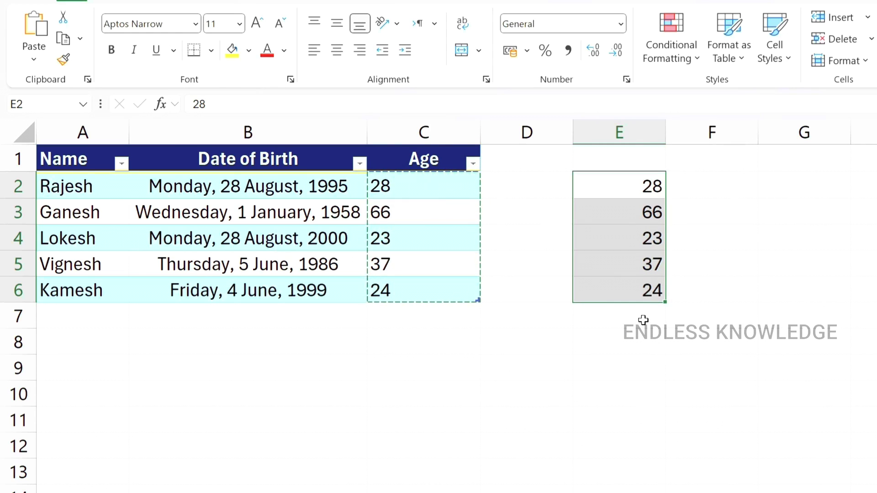
key("Escape")
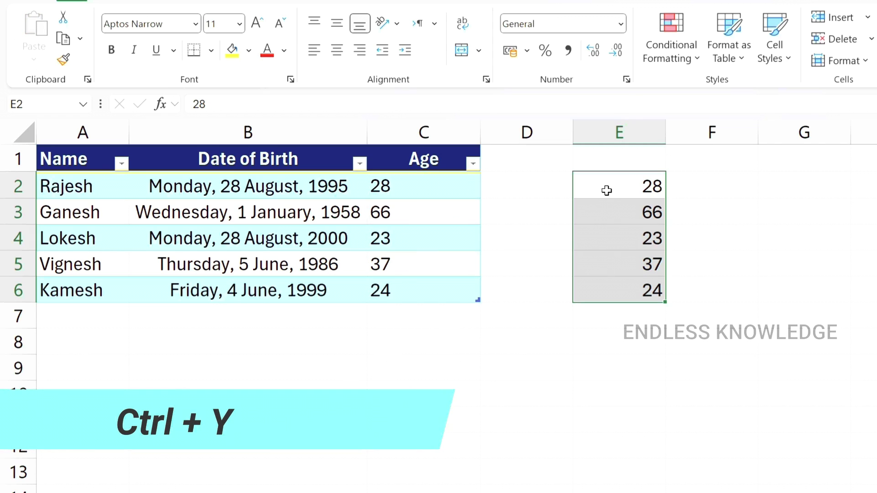
key("ctrl+z")
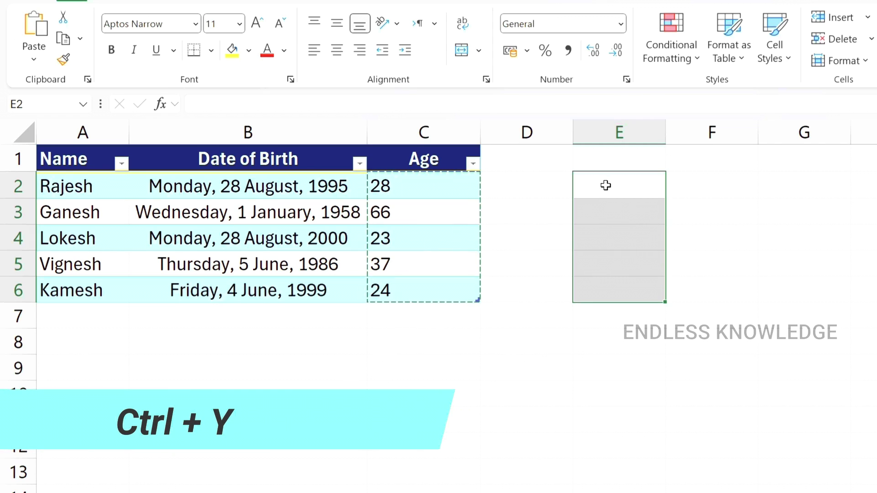
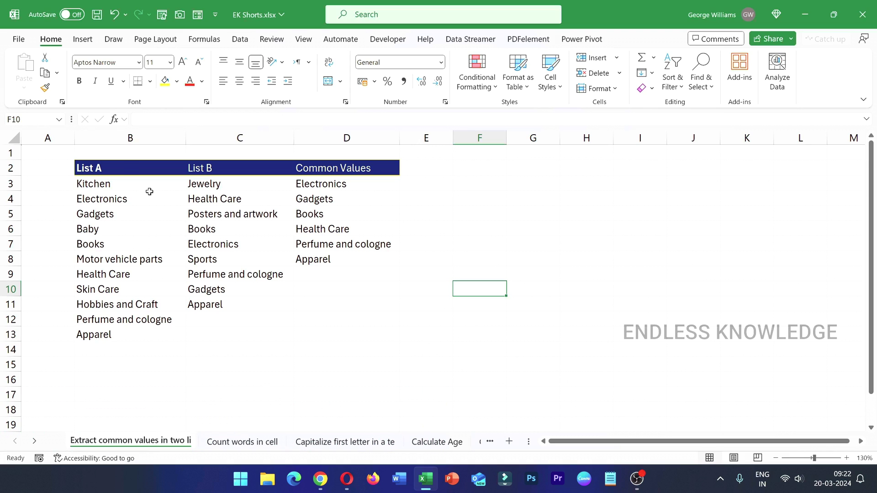
Select the full list range B2:D13 from a cell inside it, and the entire worksheet from empty cell G7.
left_click_drag(129, 168, 319, 327)
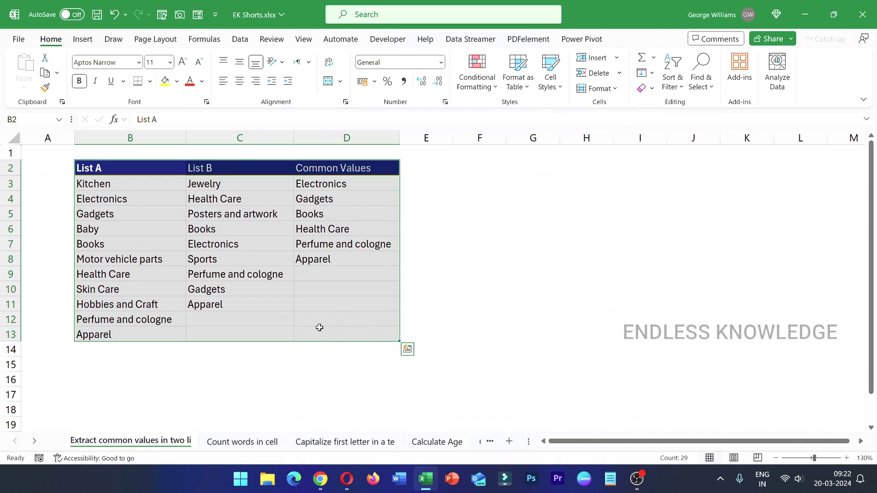
left_click(226, 275)
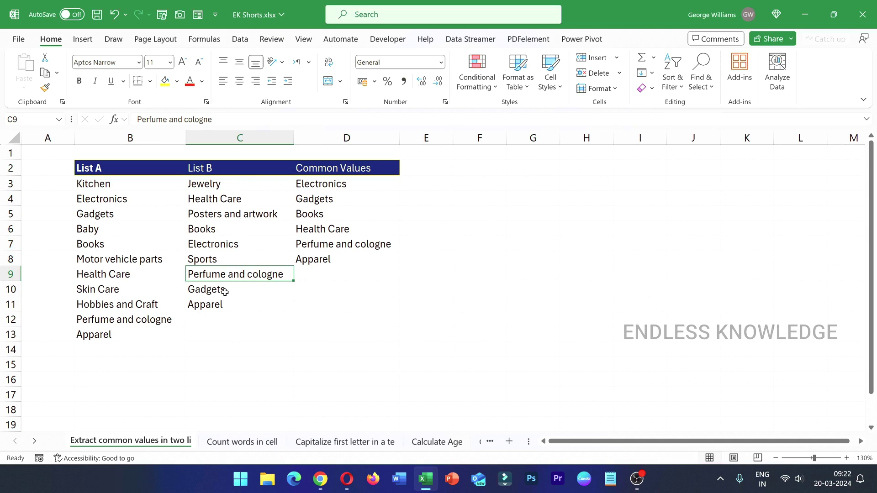
key("ctrl+a")
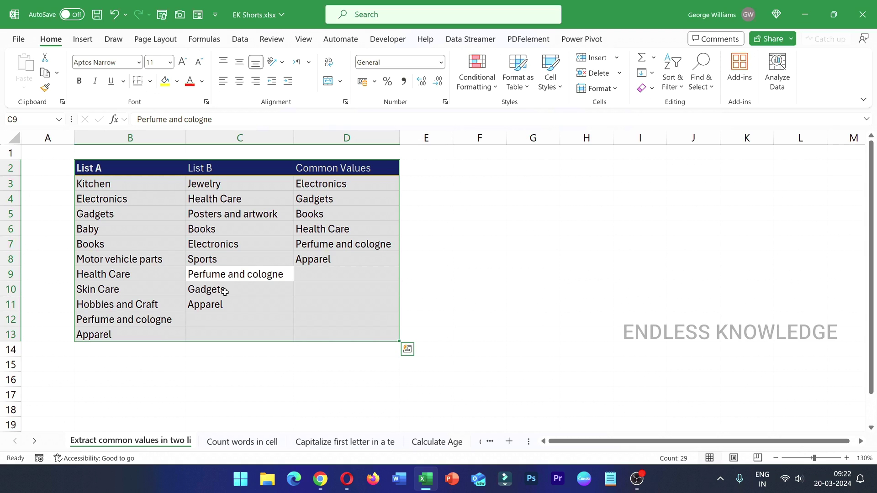
left_click(233, 229)
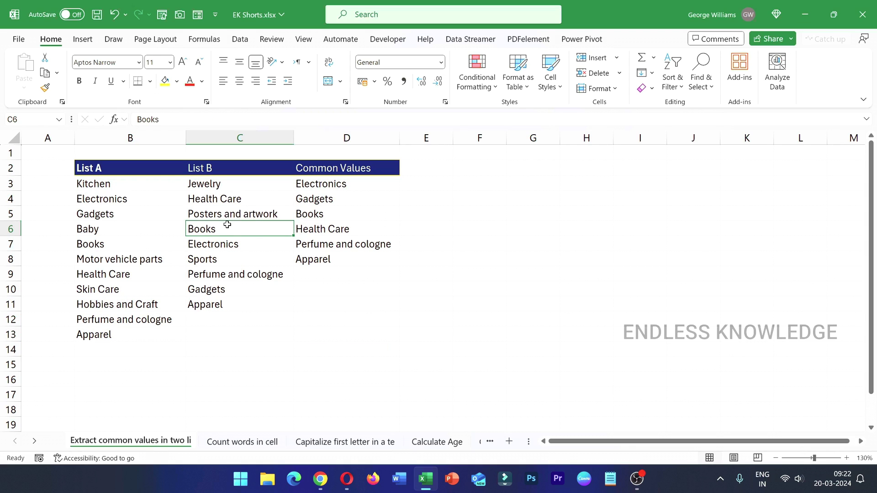
key("ctrl+a")
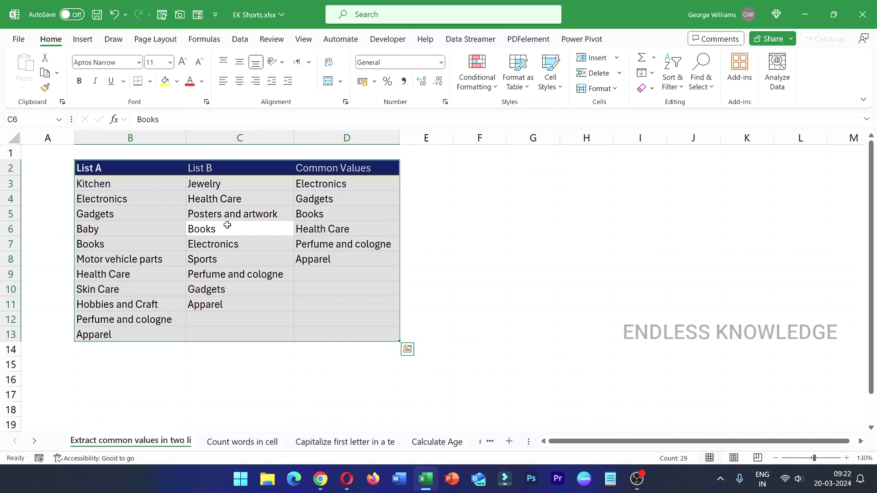
left_click(519, 247)
key("ctrl+a")
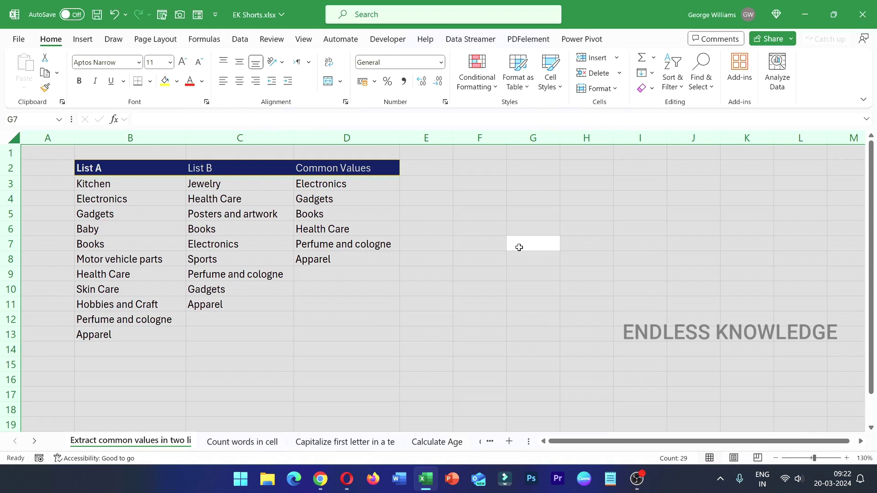
Jump from B6 to cell A1 and extend the selection to the last used cell, D13.
left_click(130, 229)
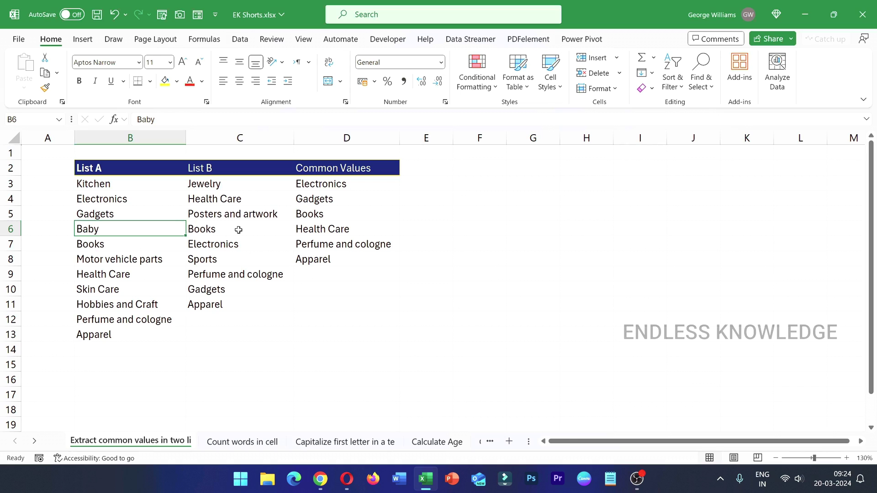
key("ctrl+Home")
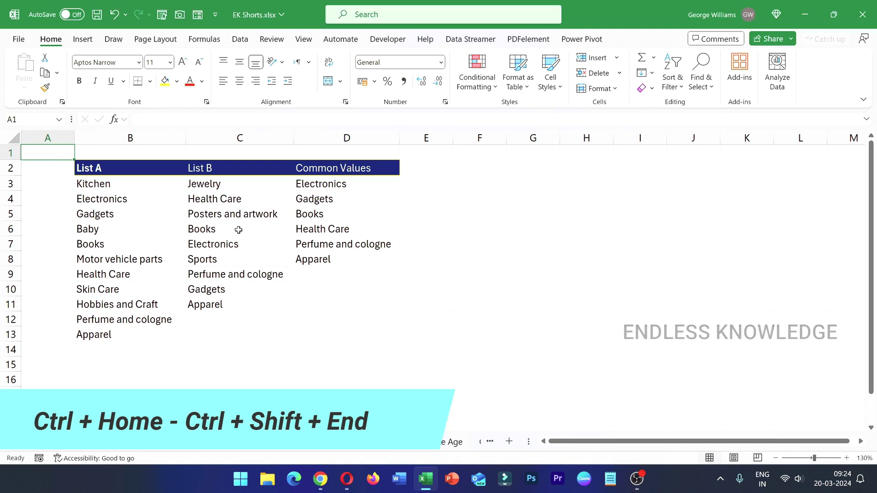
key("ctrl+shift+End")
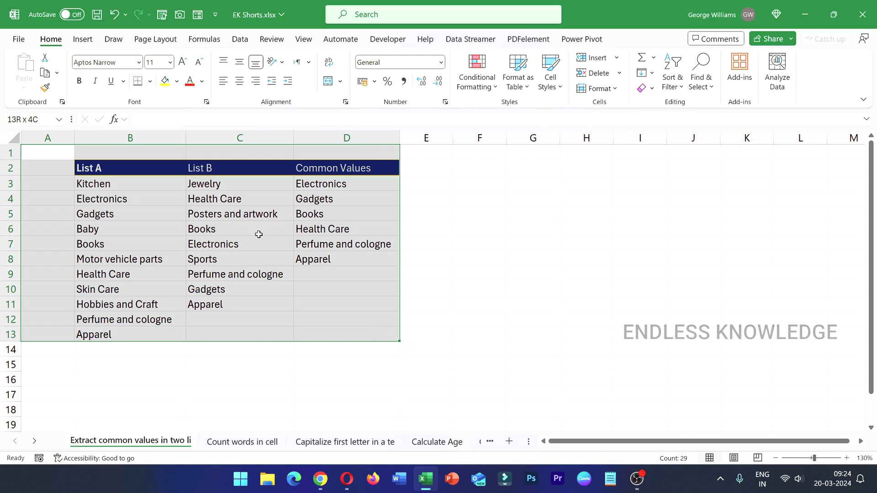
Select the whole of column C from cell C6.
left_click(258, 232)
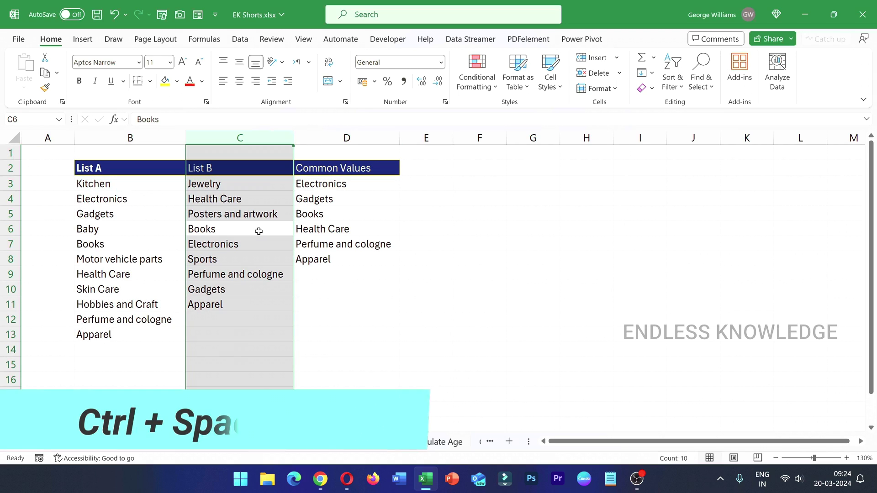
key("ctrl+space")
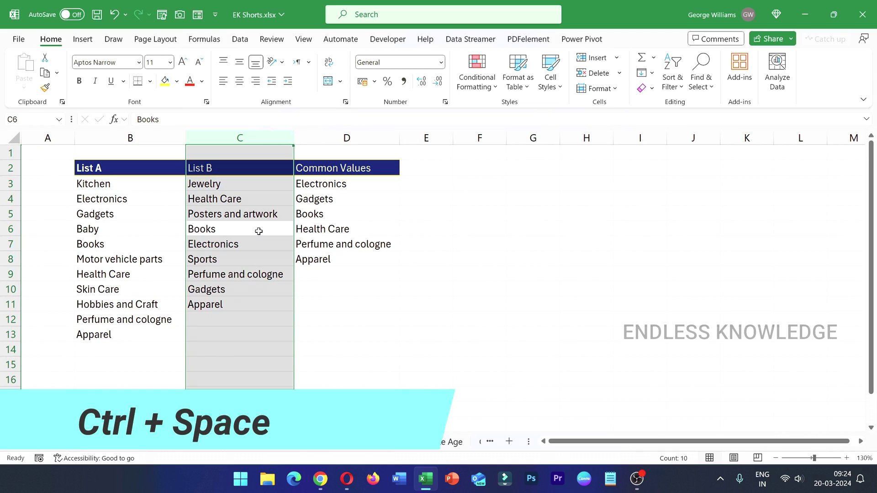
Select the whole of row 6 from cell C6, and expand the selection to the entire worksheet.
left_click(238, 230)
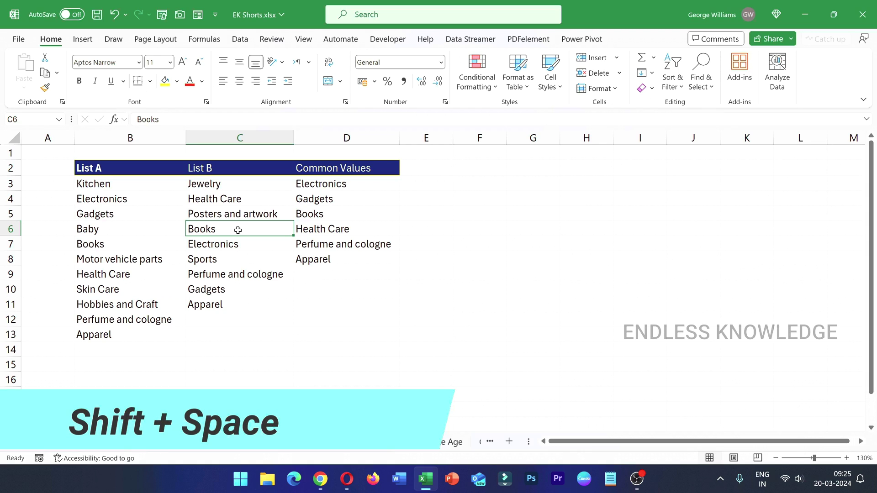
key("shift+space")
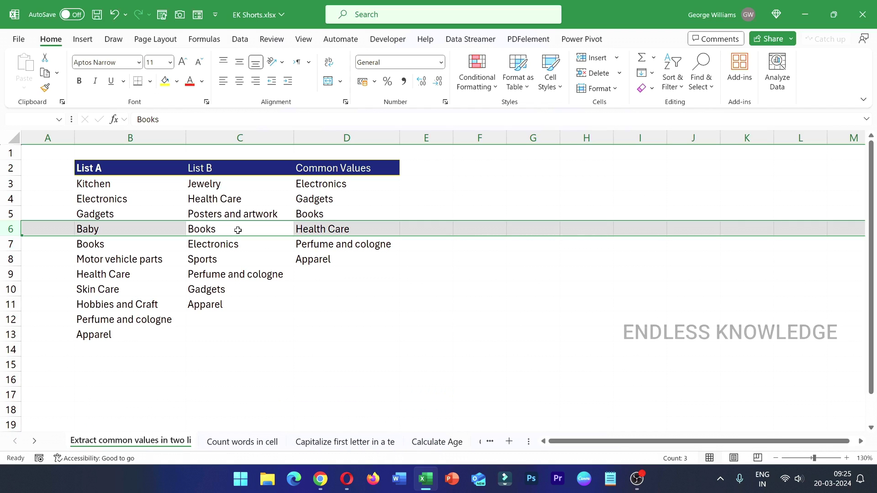
key("ctrl+a")
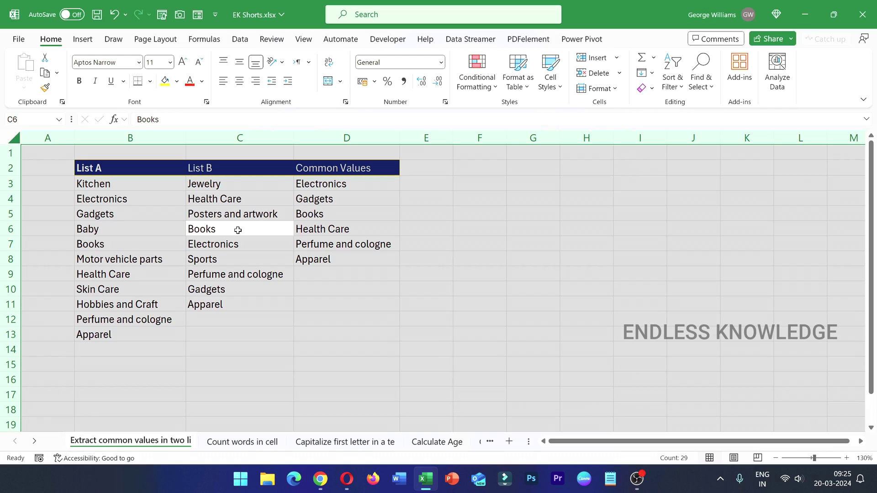